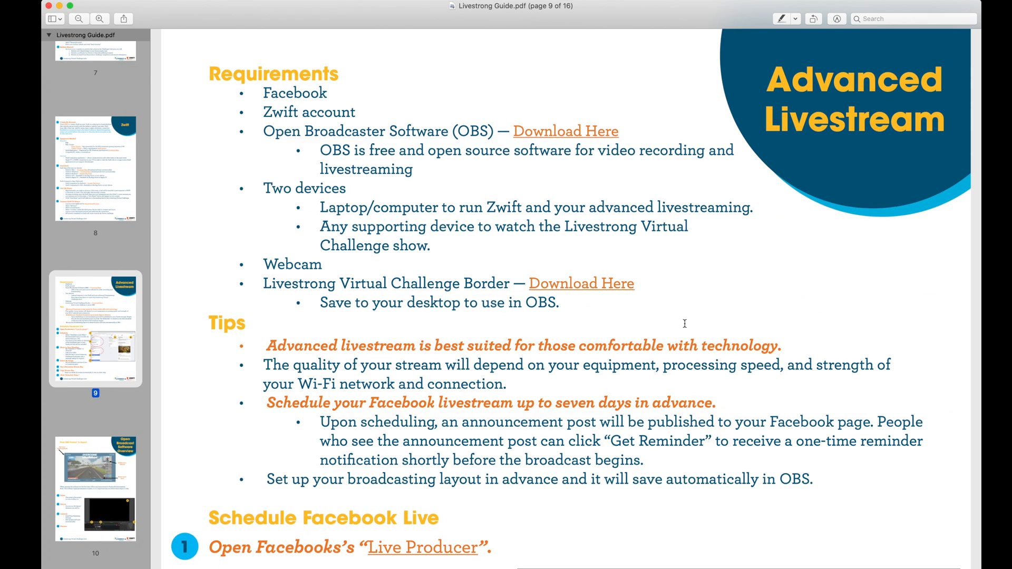
Open Facebook's Live Producer from the Schedule Facebook Live instructions on the guide's Advanced Livestream page.
scroll(685, 323, "down", 5)
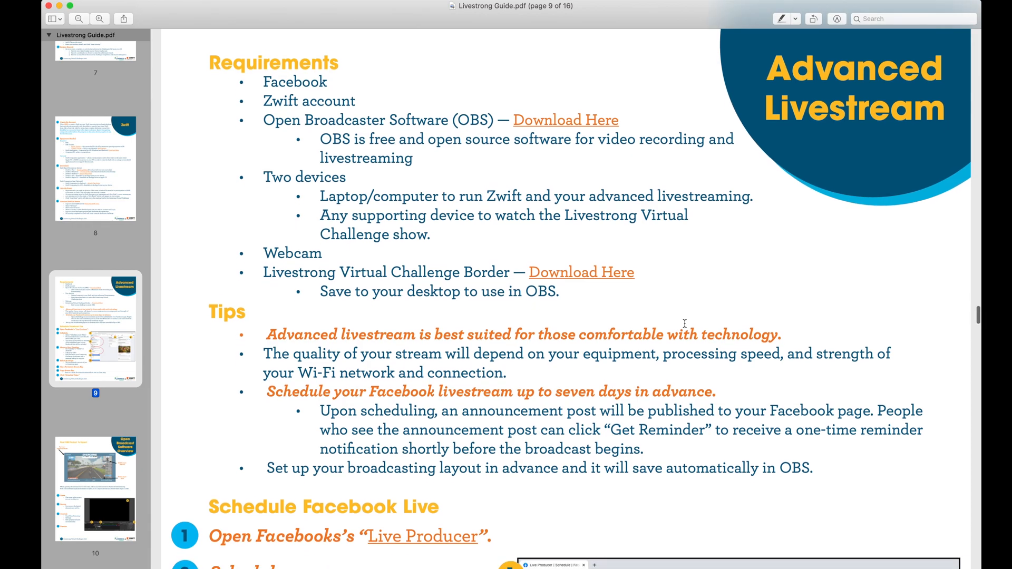
scroll(685, 323, "down", 7)
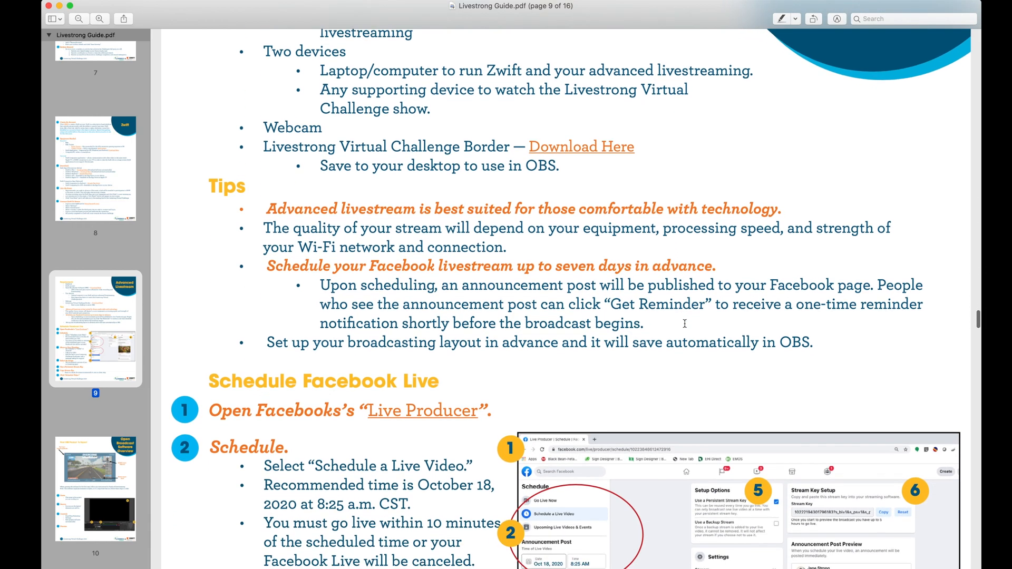
scroll(685, 323, "down", 7)
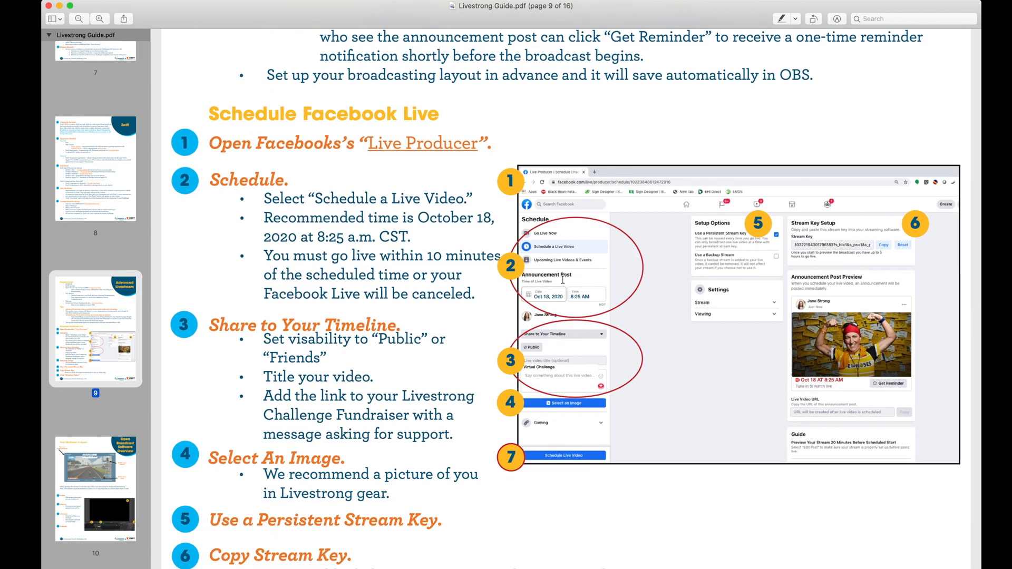
left_click(436, 151)
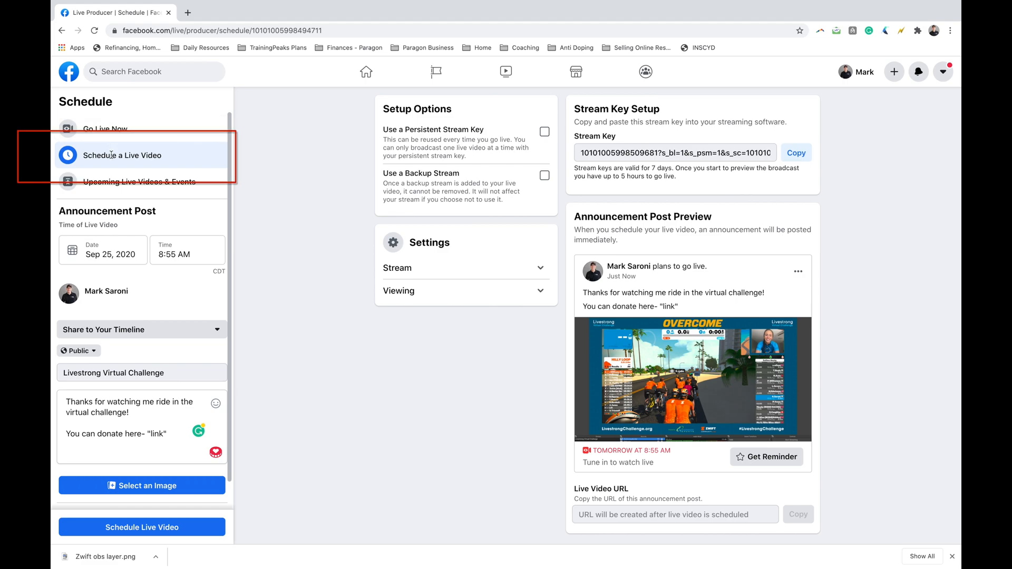
Choose Sep 25, 2020 as the live video's date and keep its time at 8:55 AM.
left_click(107, 254)
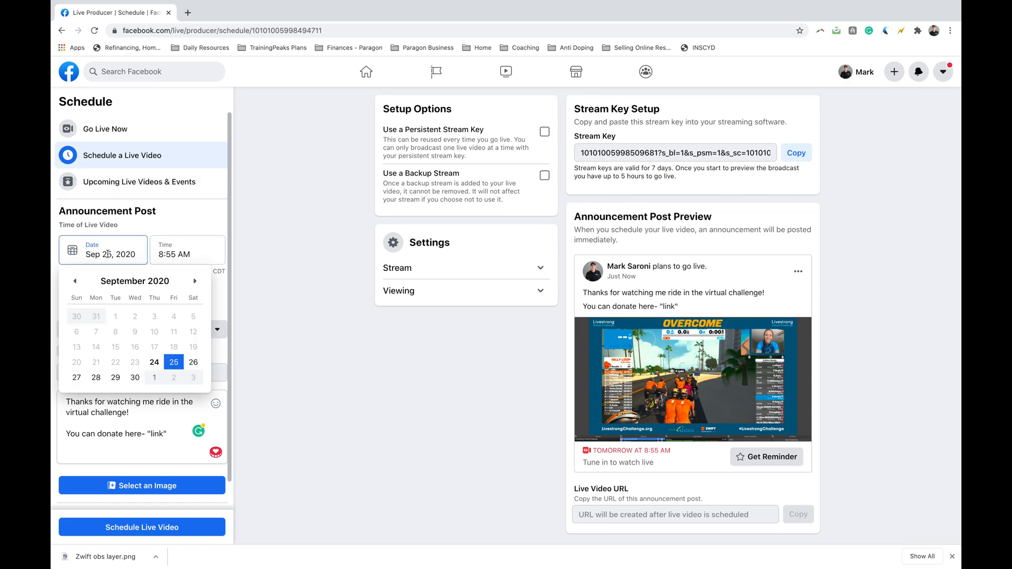
left_click(172, 363)
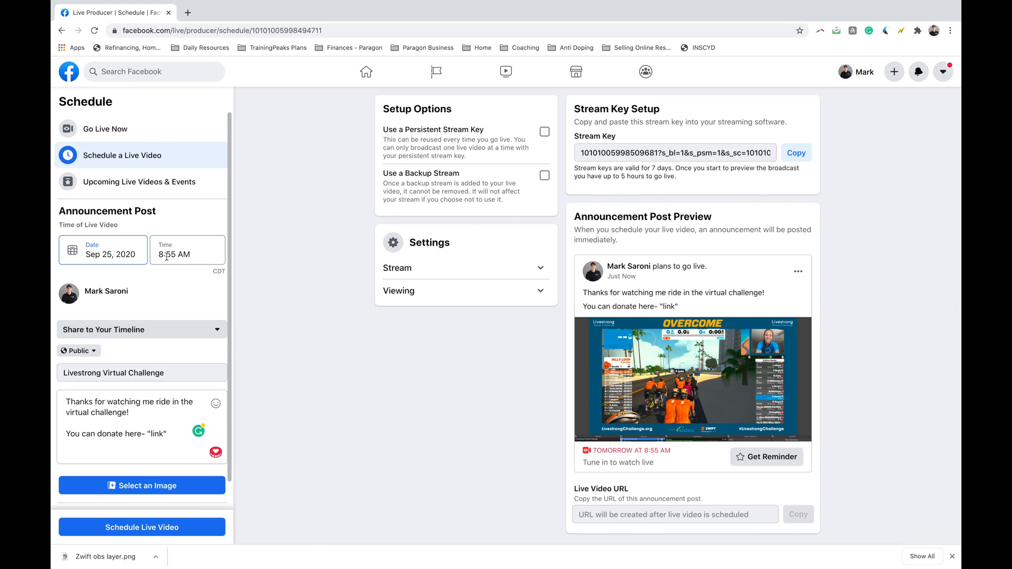
left_click(167, 256)
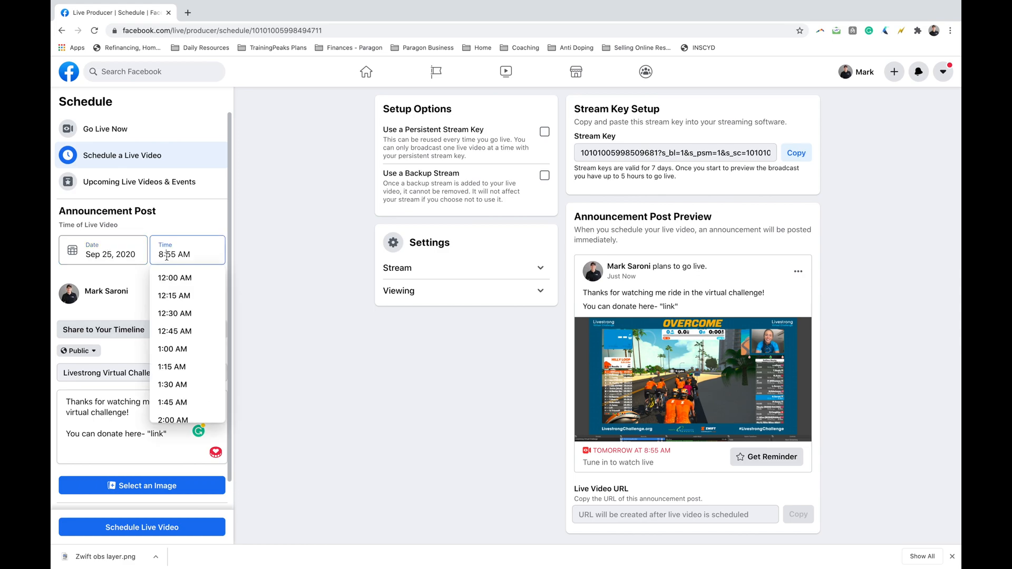
left_click(192, 232)
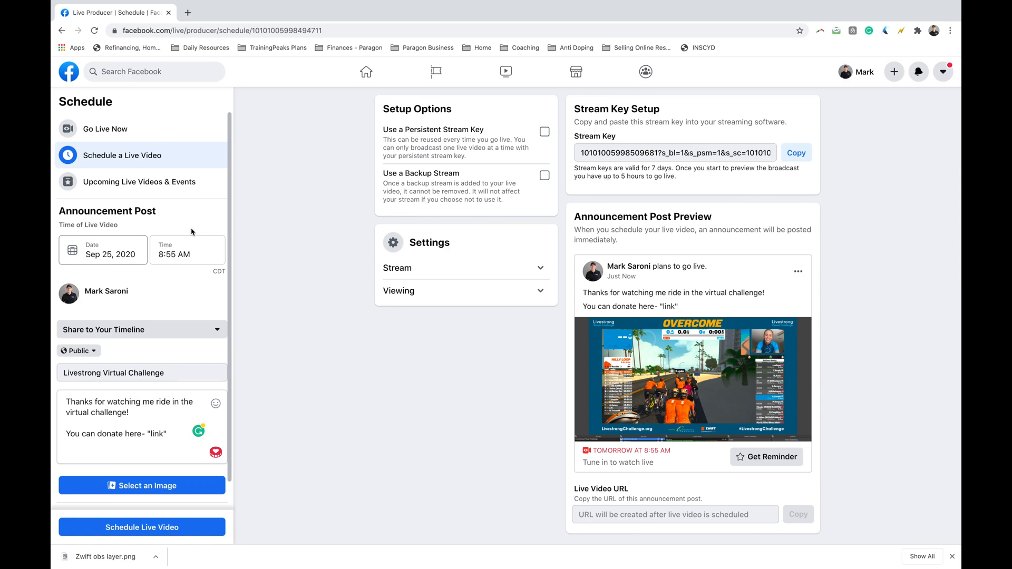
Review the announcement post's timeline sharing, audience, title and description.
left_click(154, 332)
left_click(154, 332)
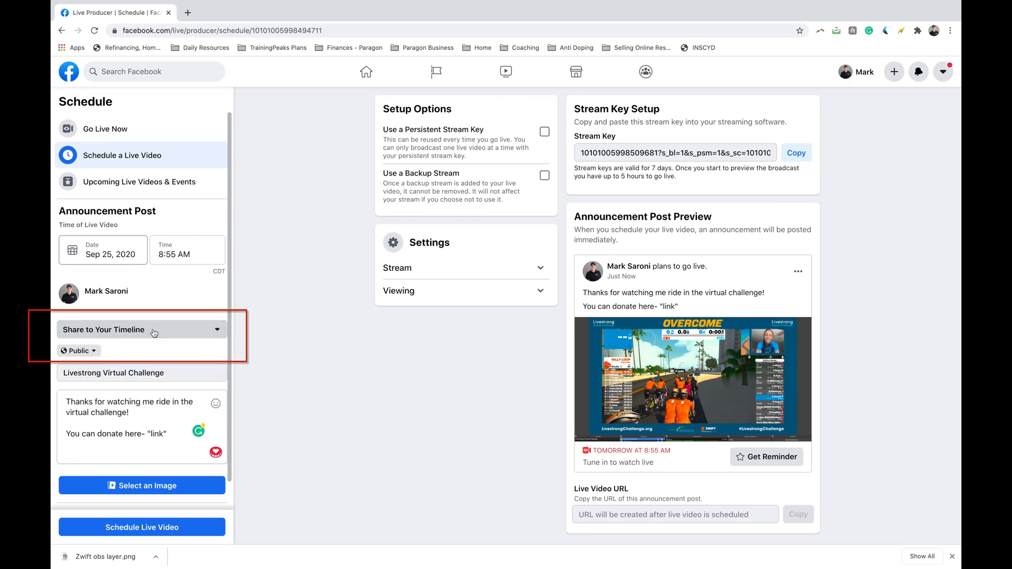
left_click(91, 351)
left_click(385, 267)
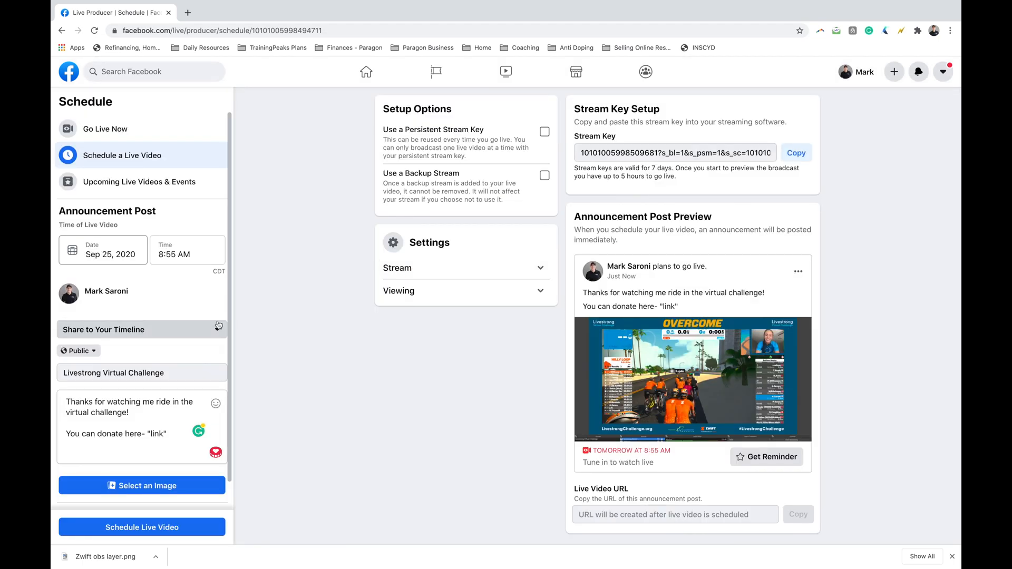
left_click(185, 367)
left_click(112, 413)
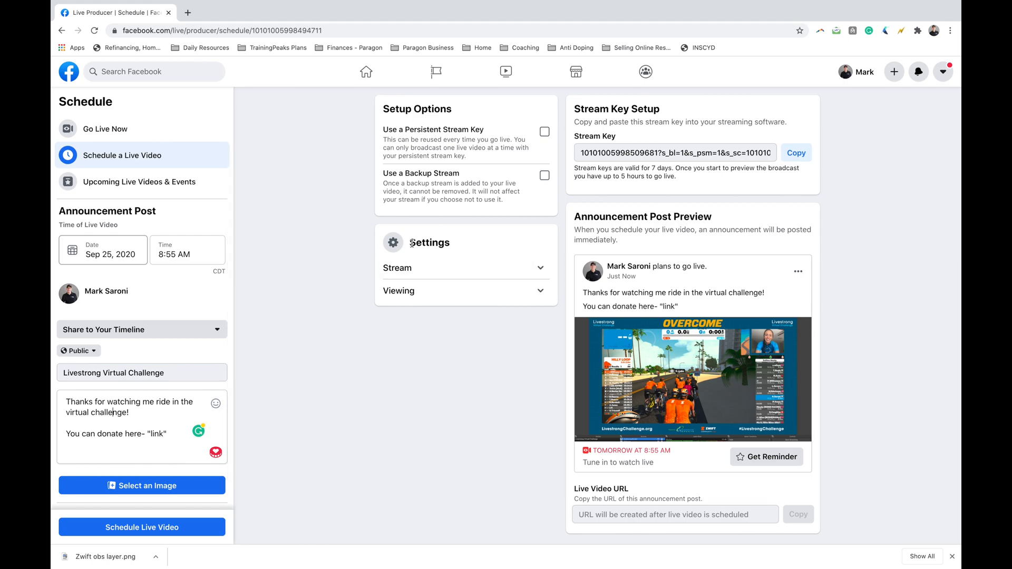
Enable the persistent stream key for the live video and copy the stream key.
left_click(544, 132)
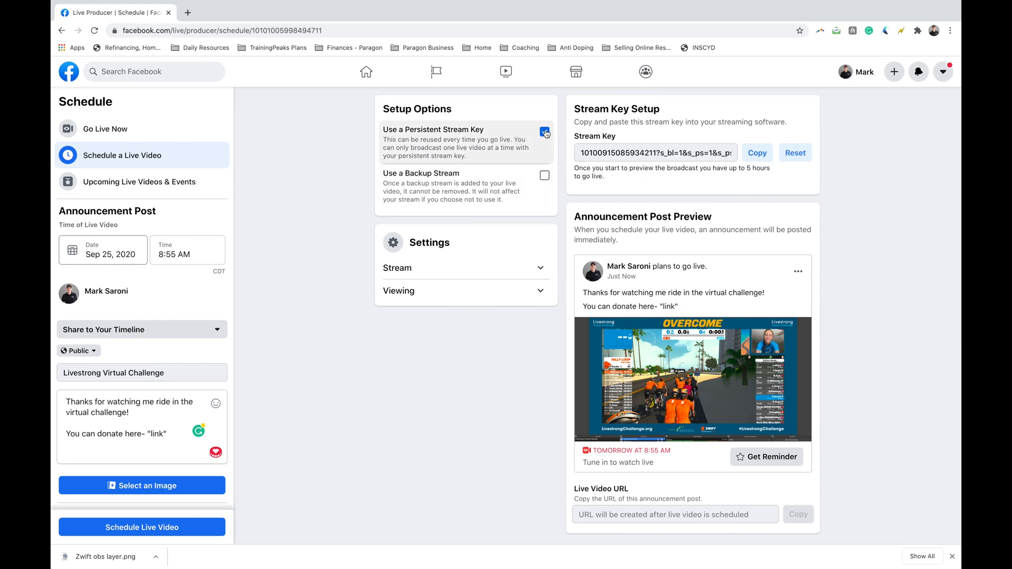
left_click(757, 154)
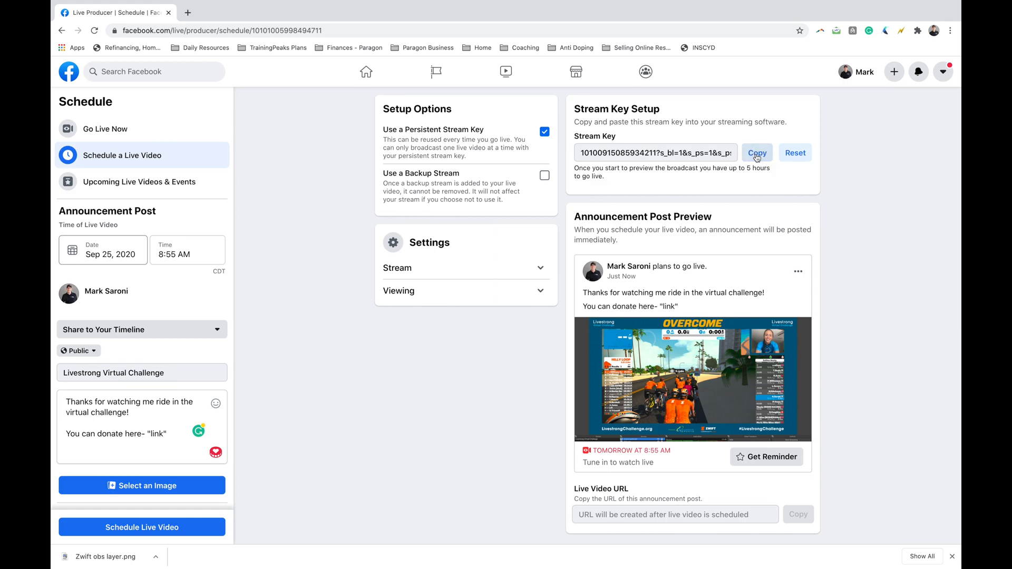
Use the image "LVS Adv Part 3/ Audio 78" for the live video's announcement post.
left_click(161, 487)
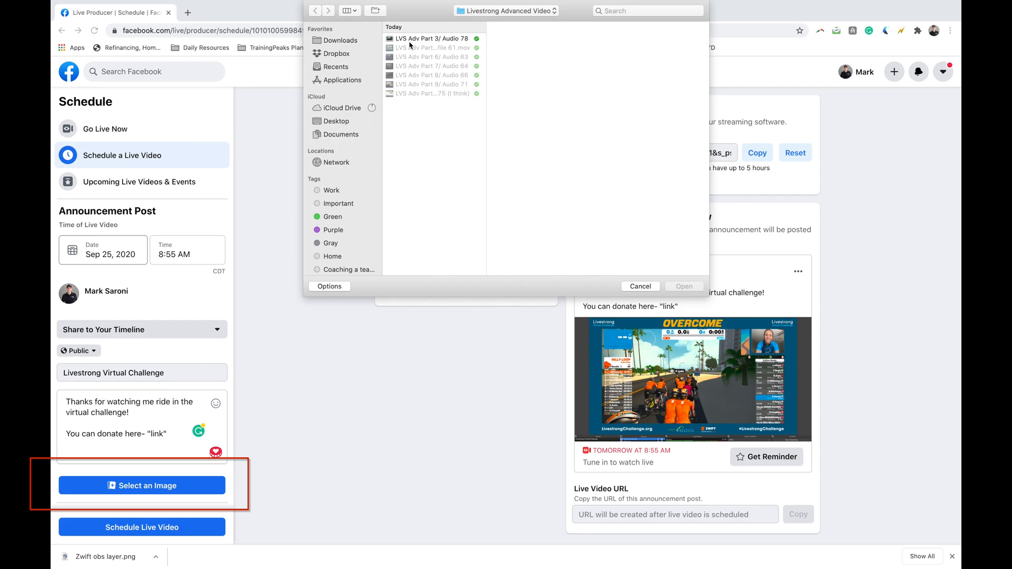
left_click(410, 40)
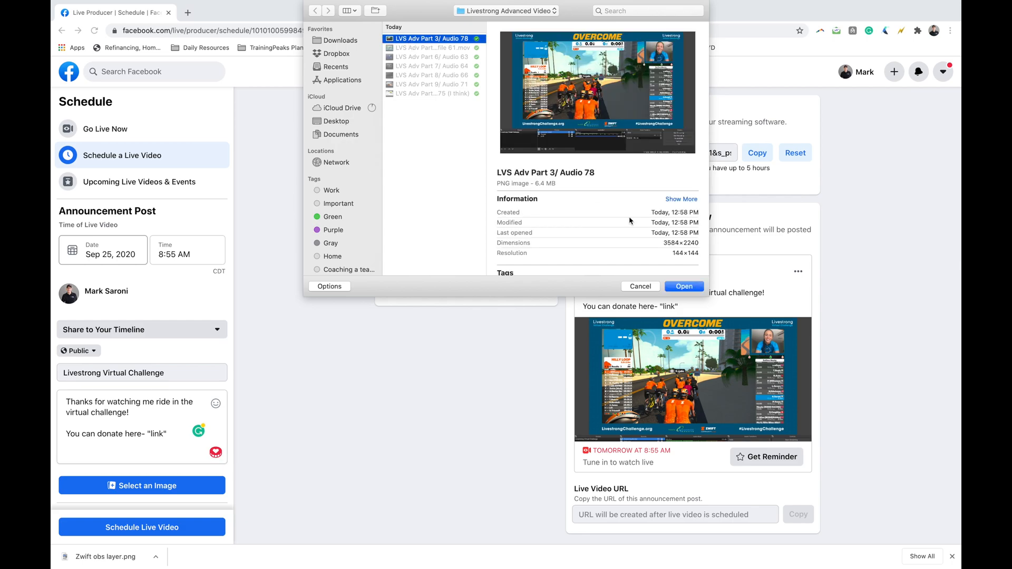
left_click(683, 286)
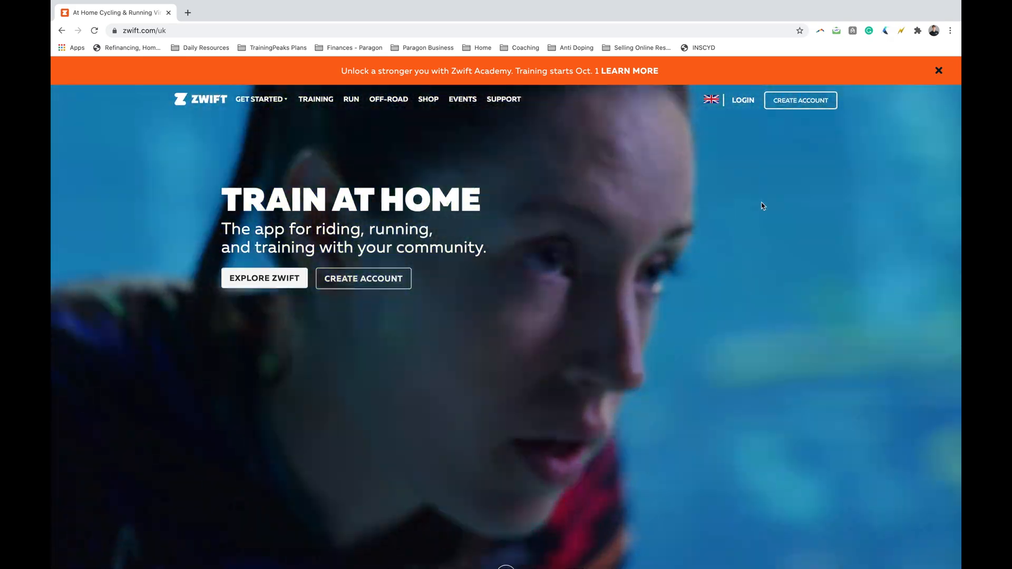
Create a Zwift account on the Zwift website and download the Mac version of the game.
left_click(801, 101)
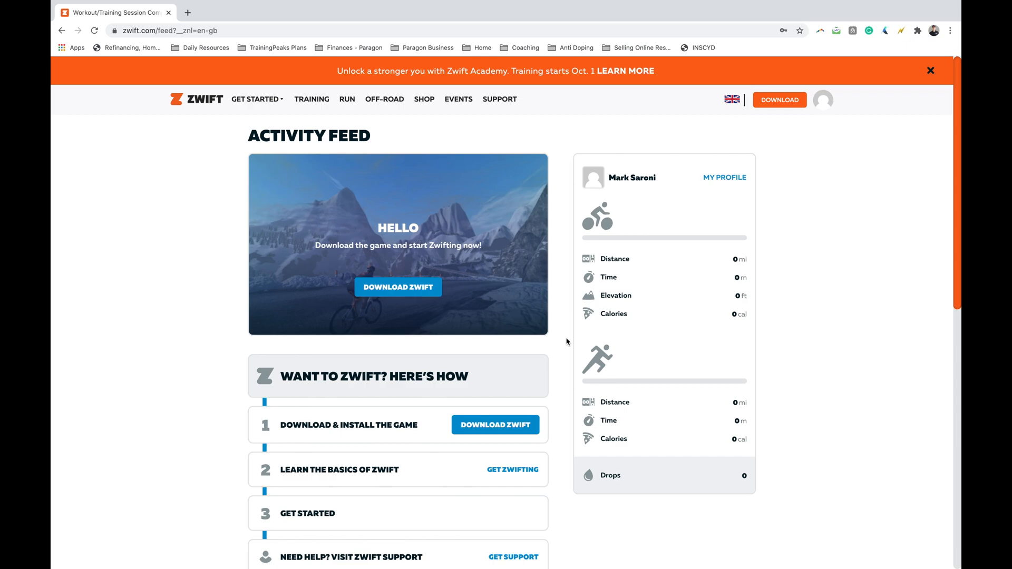
scroll(567, 341, "down", 3)
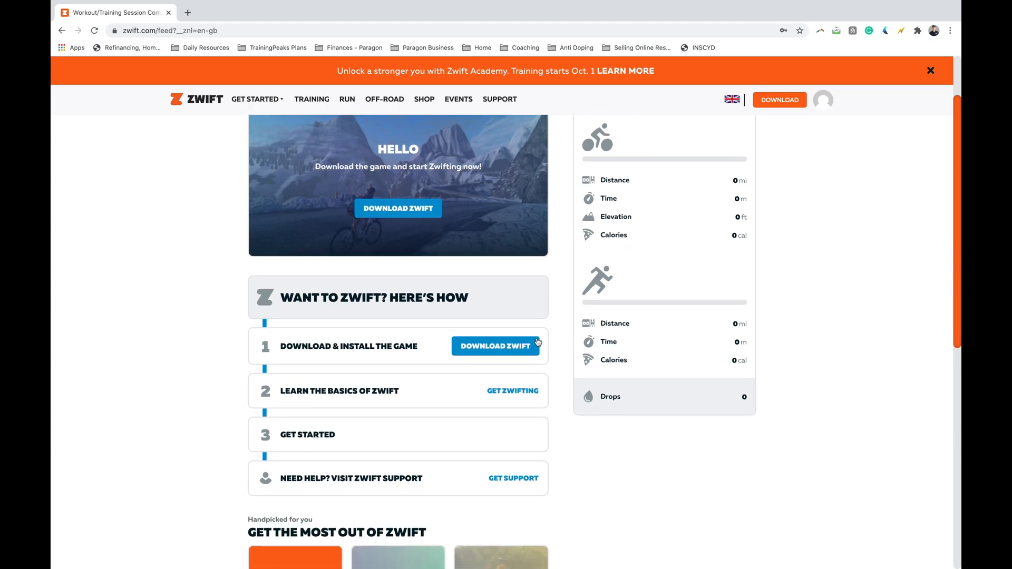
left_click(511, 350)
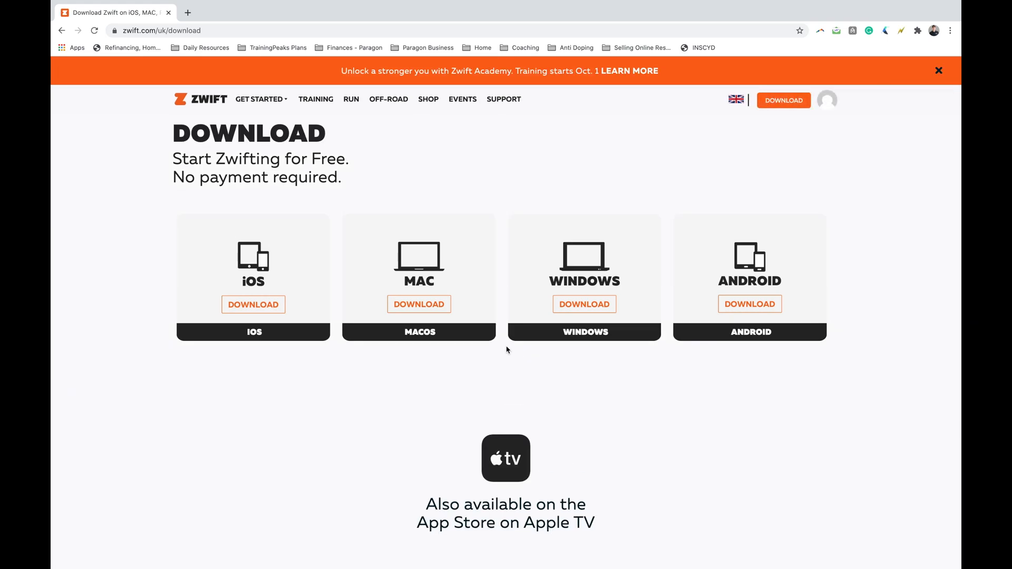
left_click(429, 298)
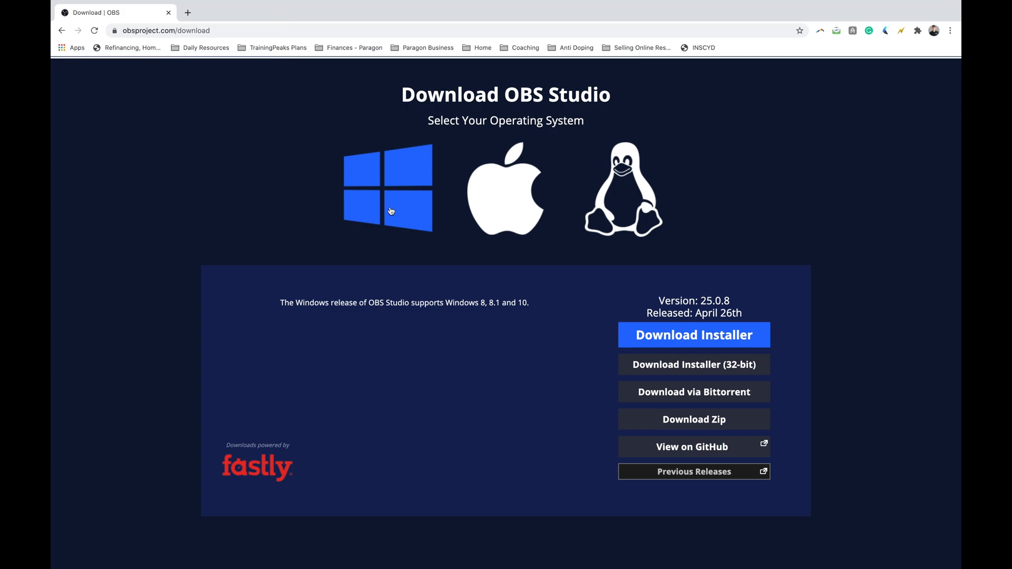
Download the macOS installer of OBS Studio from the OBS website.
left_click(490, 218)
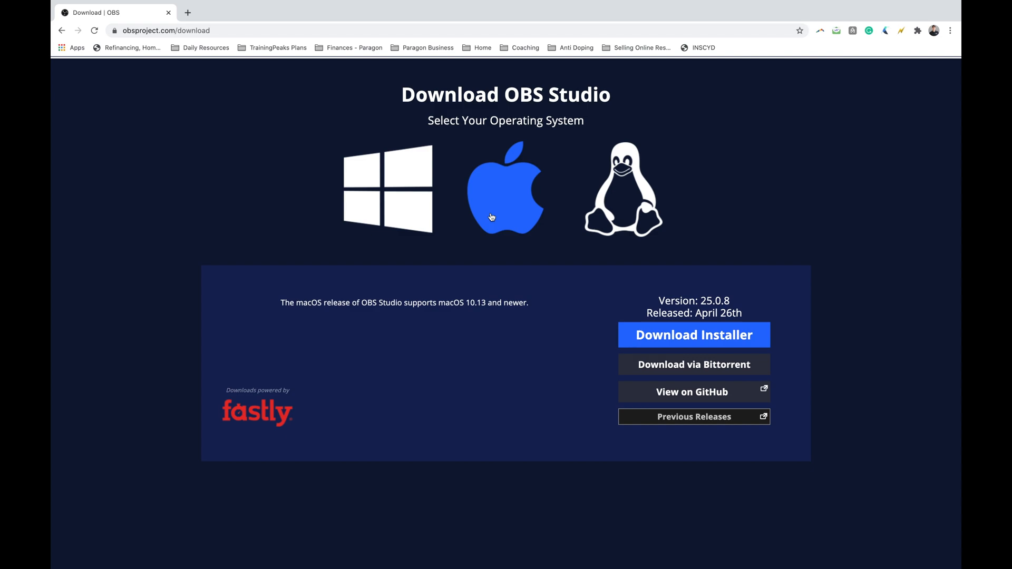
left_click(660, 340)
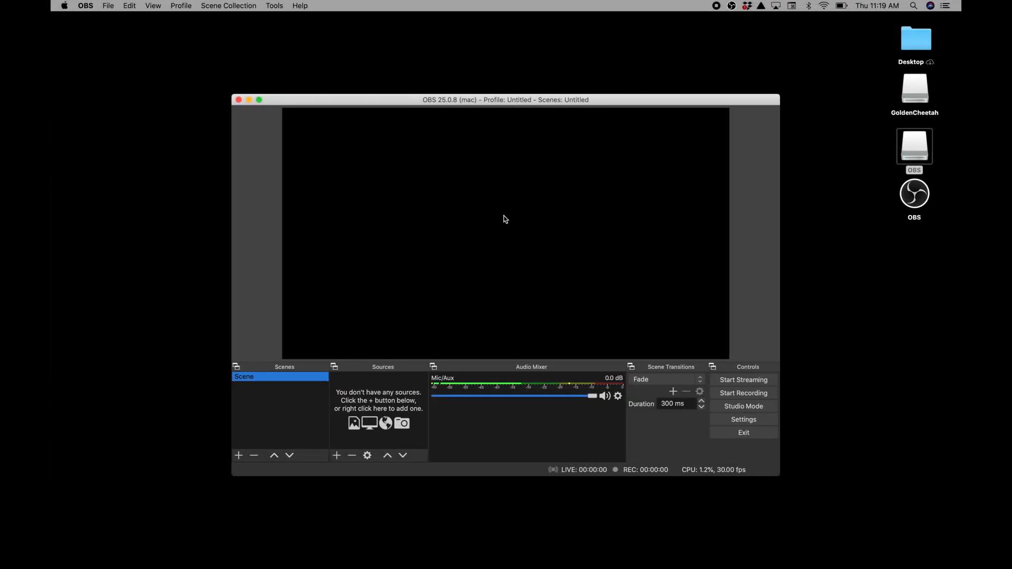
Configure OBS streaming with Facebook Live as the service and paste the copied stream key into the Stream Key field.
left_click(735, 424)
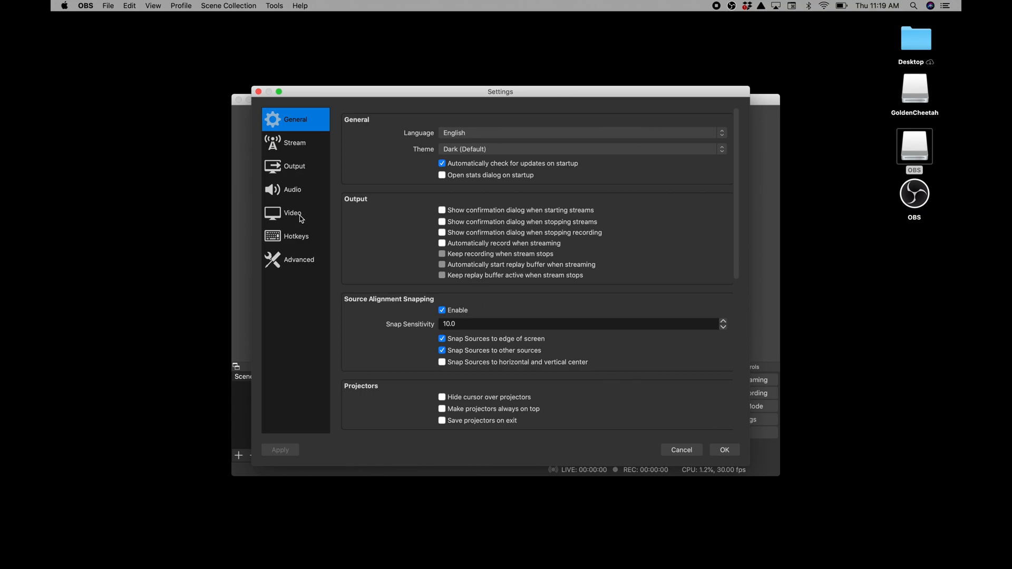
left_click(299, 143)
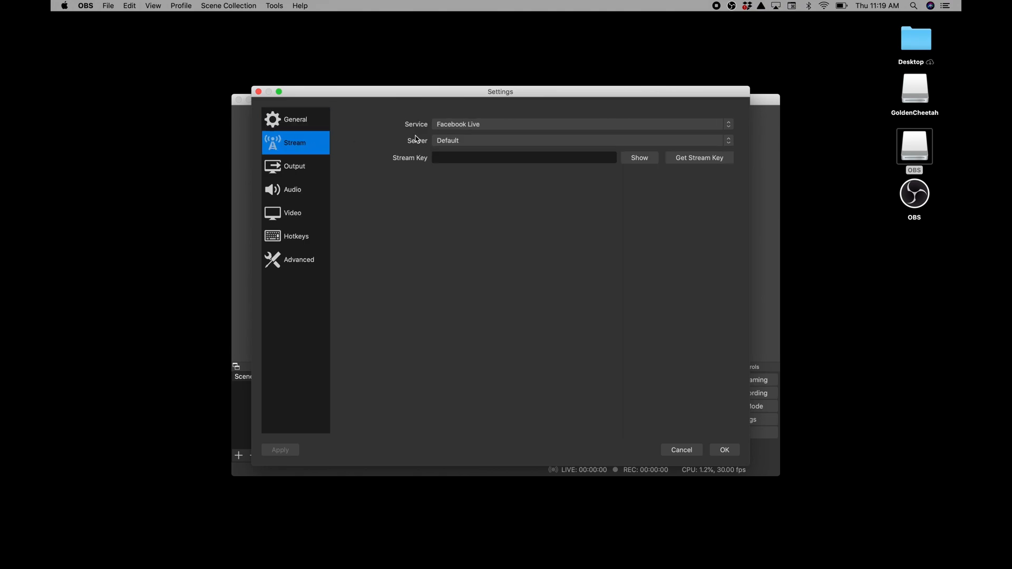
left_click(448, 126)
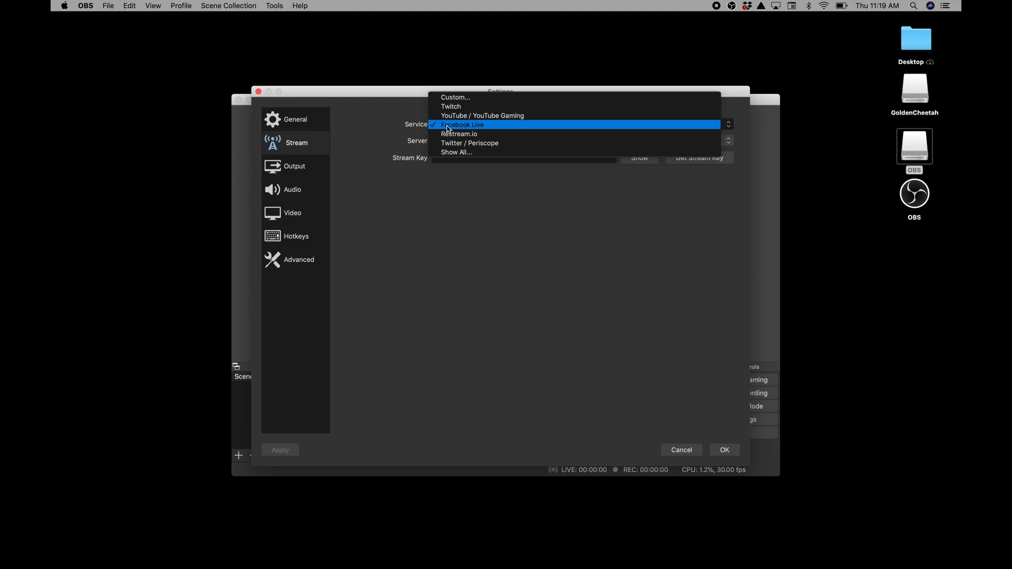
left_click(448, 127)
left_click(451, 160)
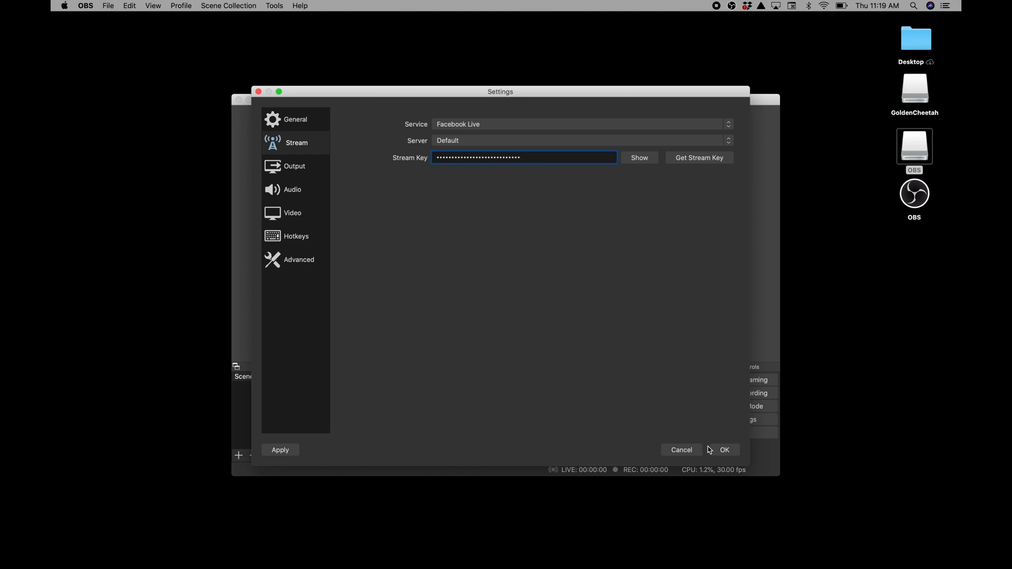
left_click(720, 451)
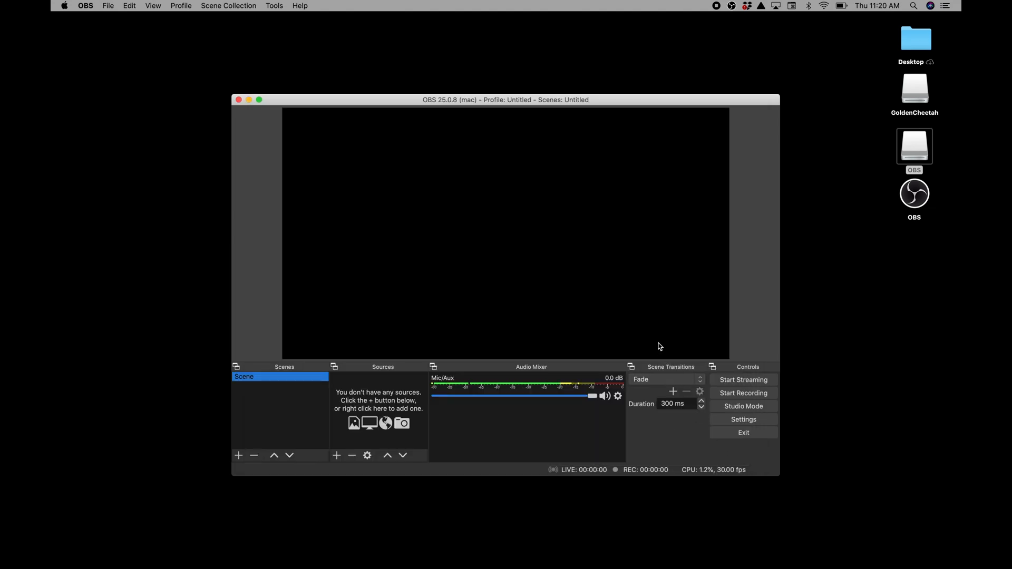
Make the OBS window full screen and rename the default scene to "Livestrong Virtual Challenge".
key("ctrl+super+f")
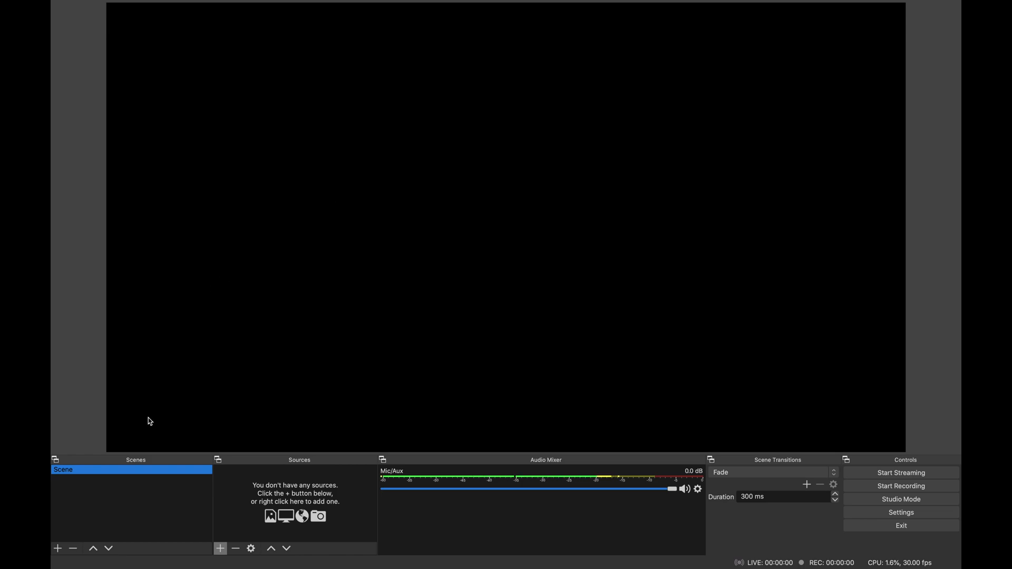
right_click(112, 473)
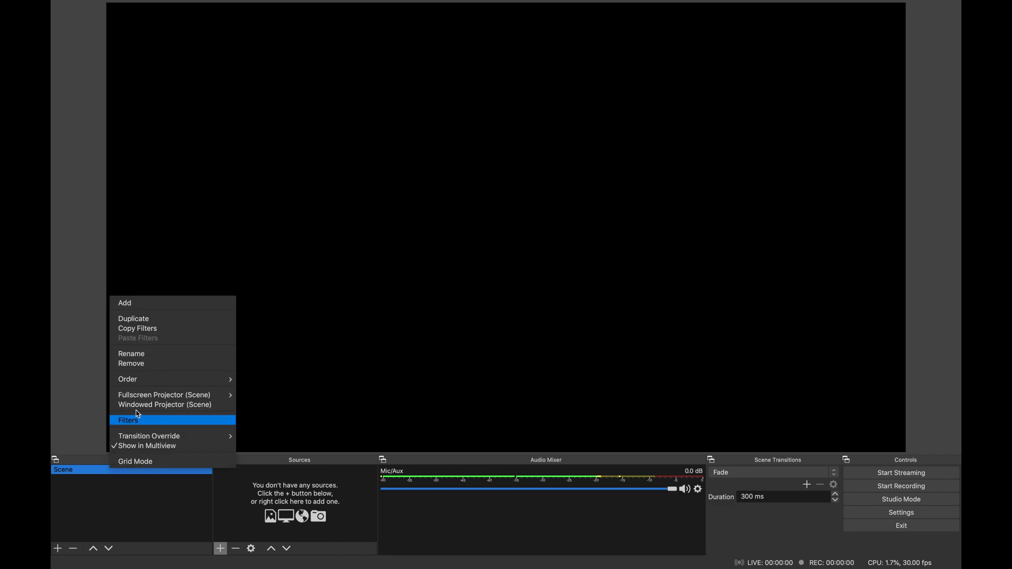
left_click(142, 356)
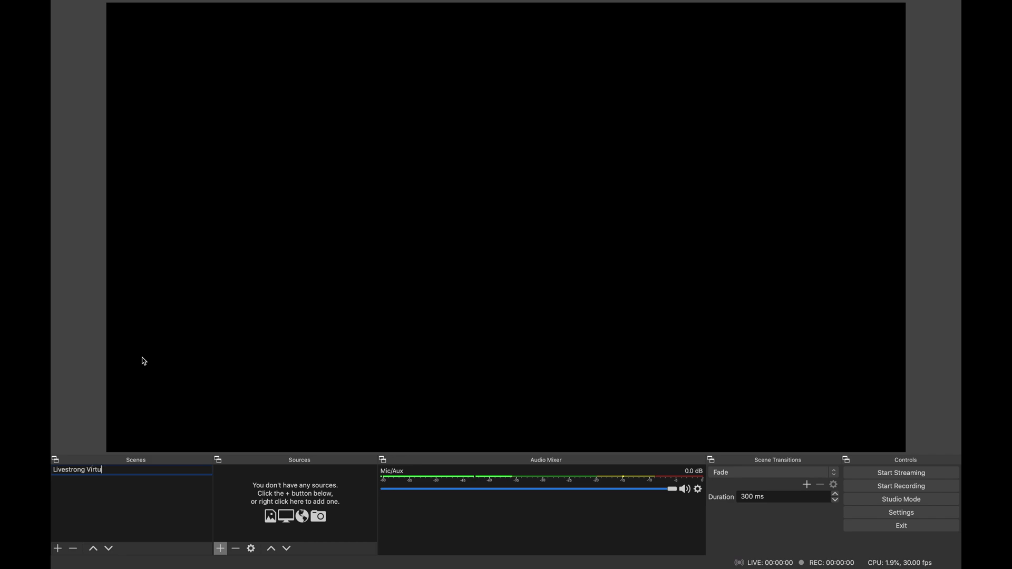
key("Return")
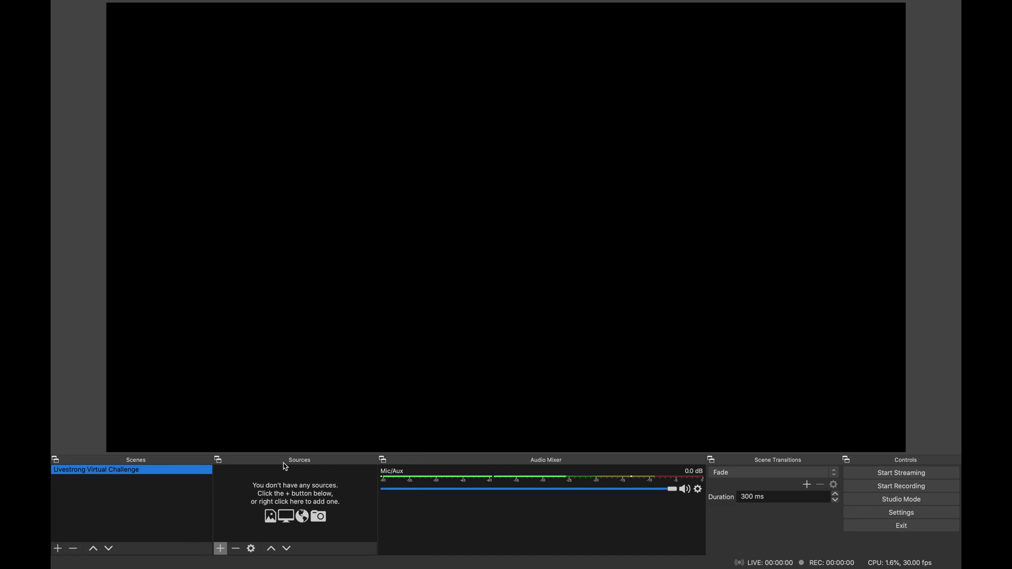
Add a Window Capture source named "Zwift" to the scene without choosing a window, and switch to the Zwift launcher.
left_click(221, 549)
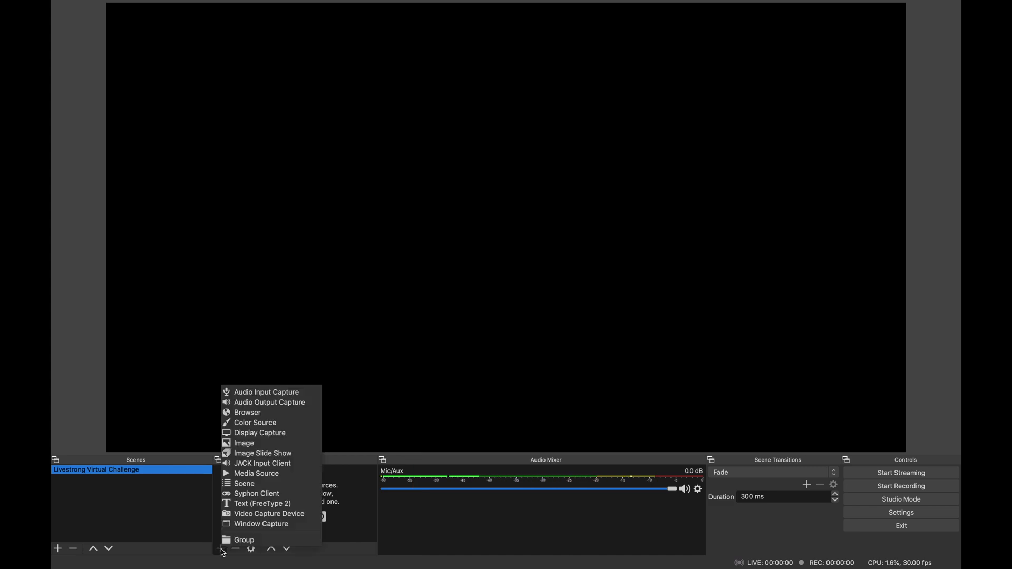
left_click(246, 524)
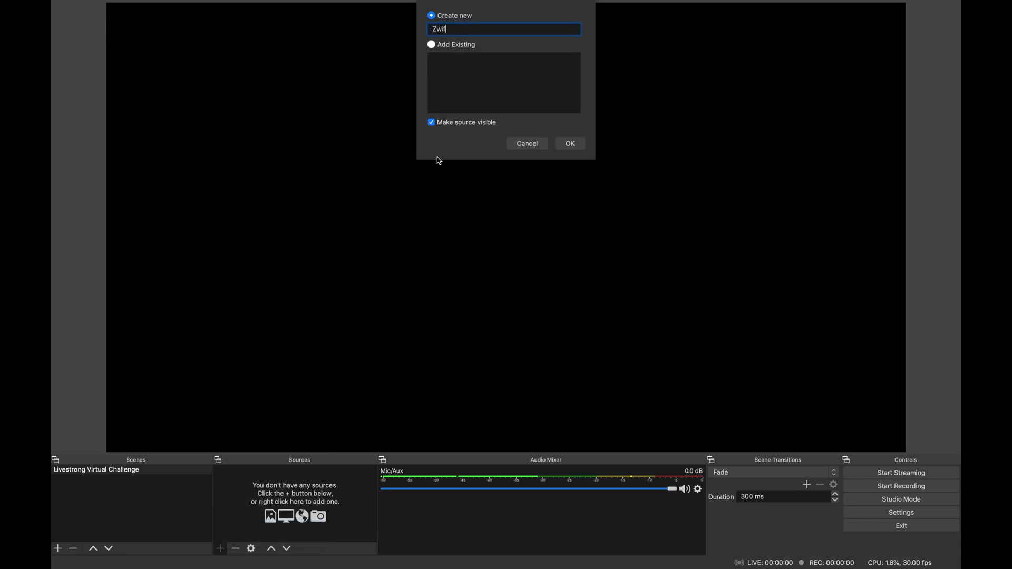
left_click(571, 143)
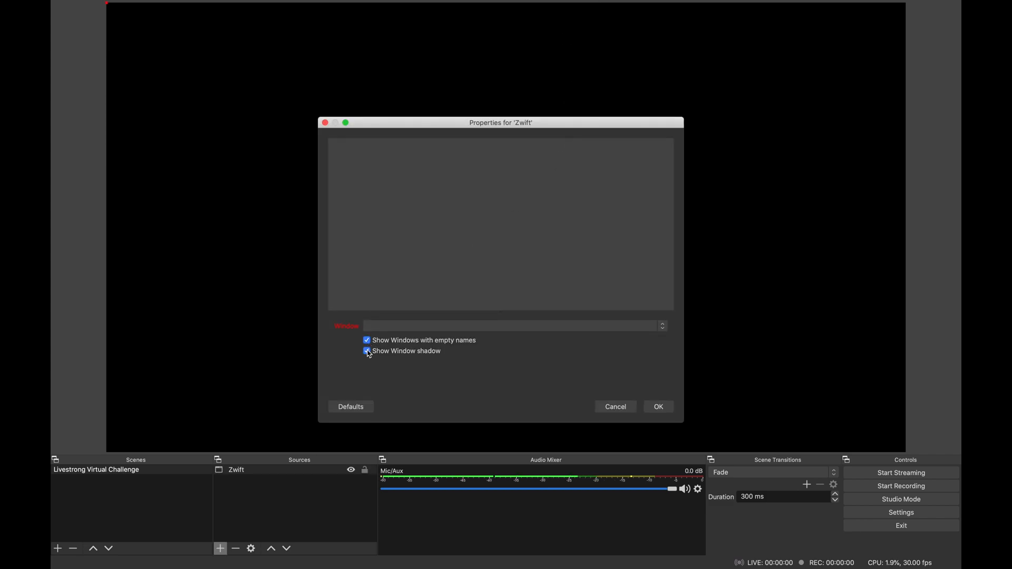
left_click(658, 407)
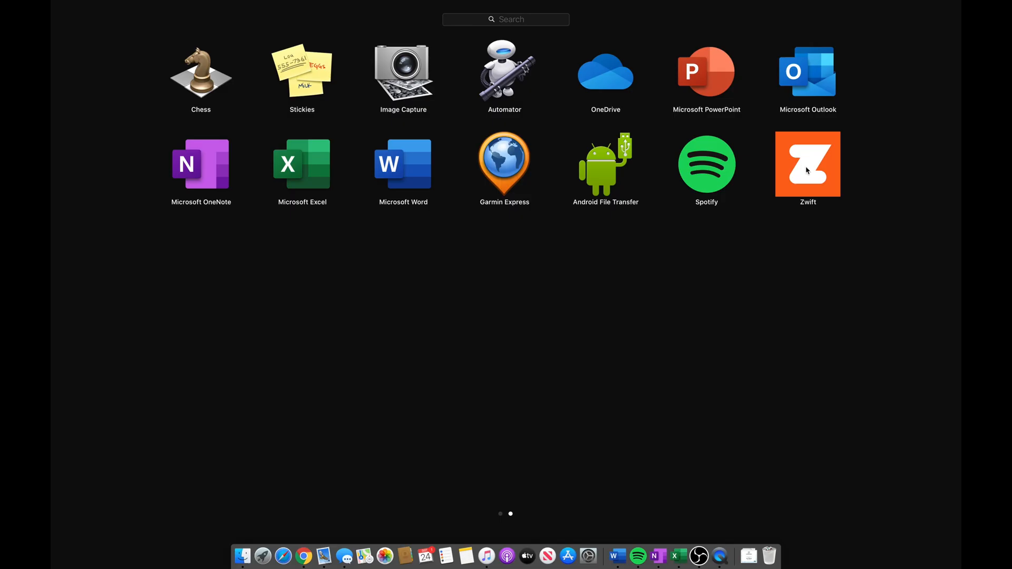
left_click(806, 170)
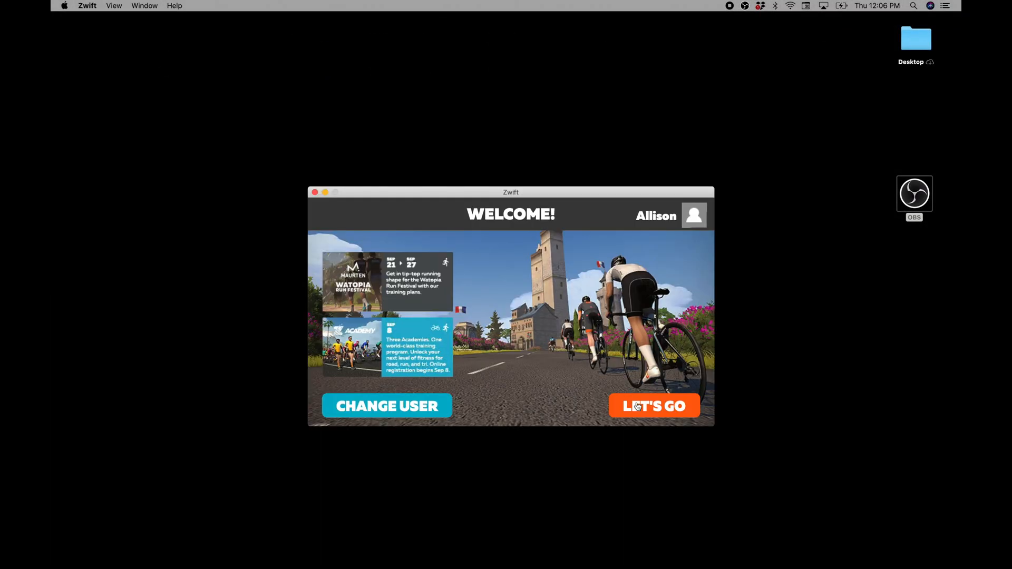
Launch Zwift, skip pairing any devices, and start the ride.
left_click(637, 406)
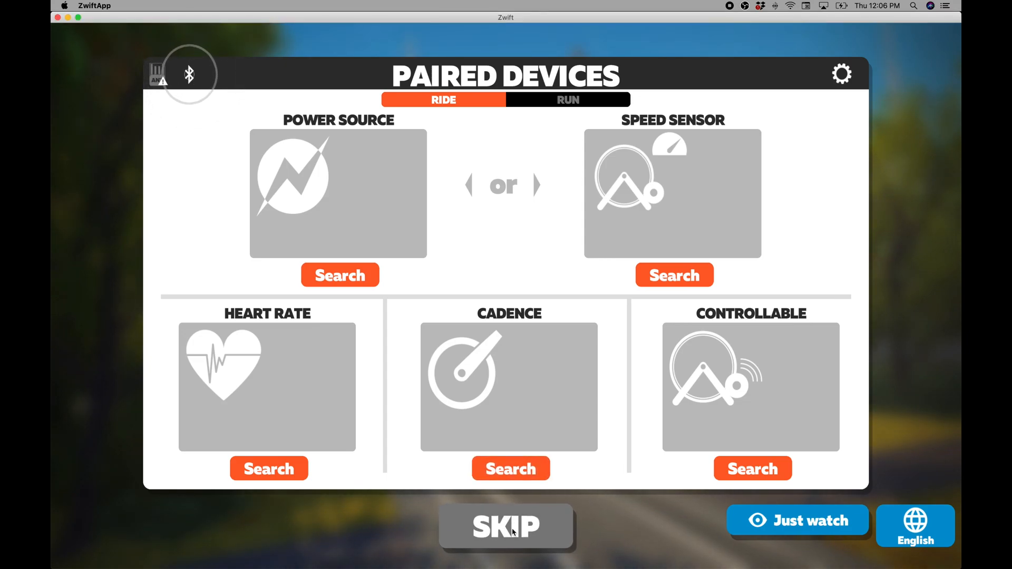
left_click(512, 532)
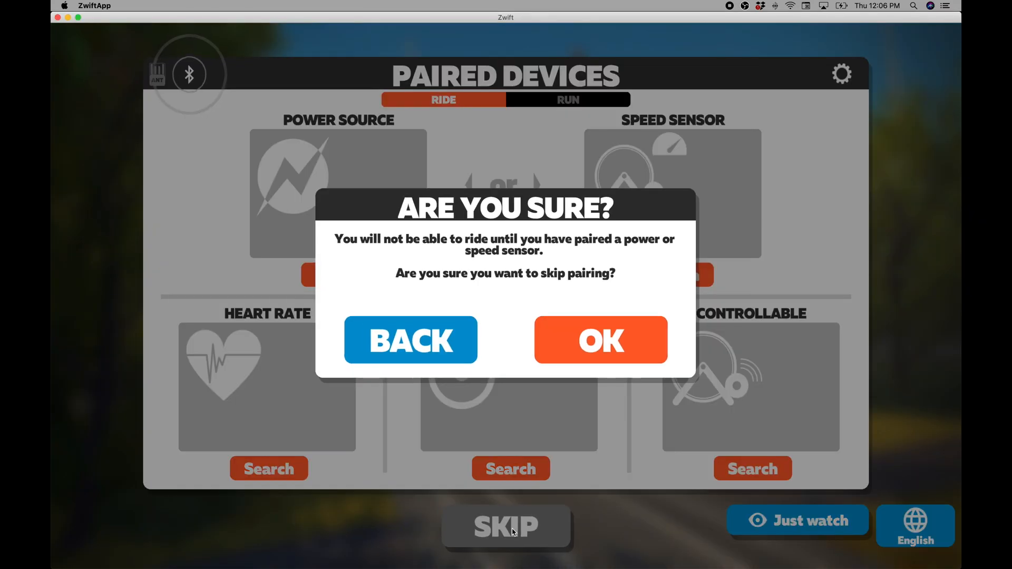
left_click(615, 349)
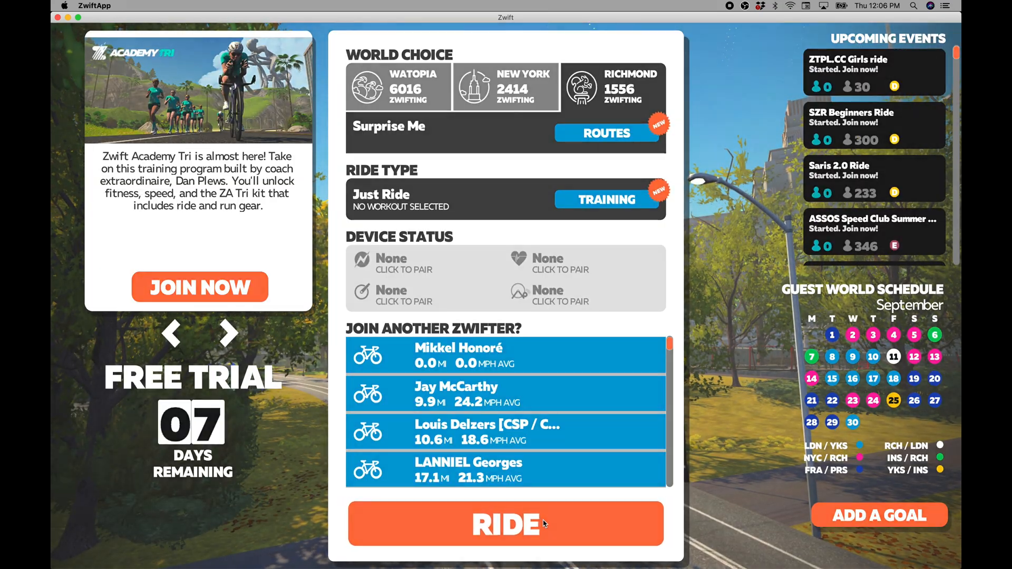
left_click(533, 523)
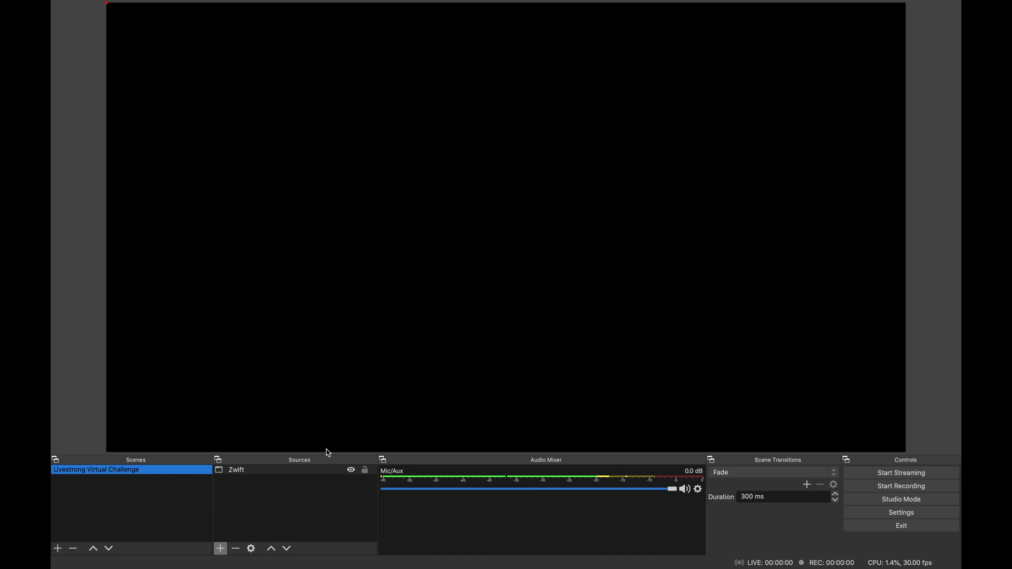
double_click(274, 473)
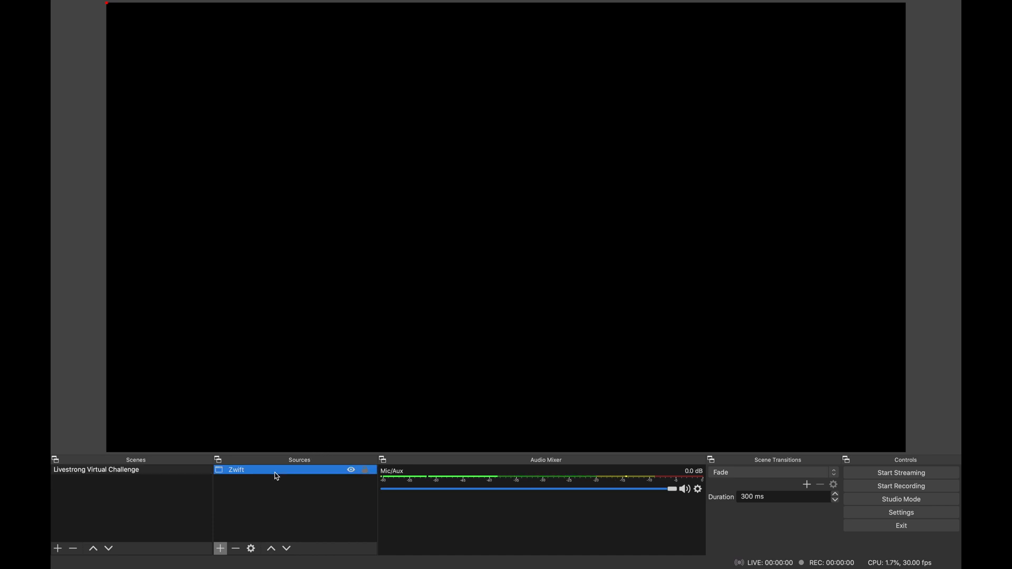
left_click(438, 327)
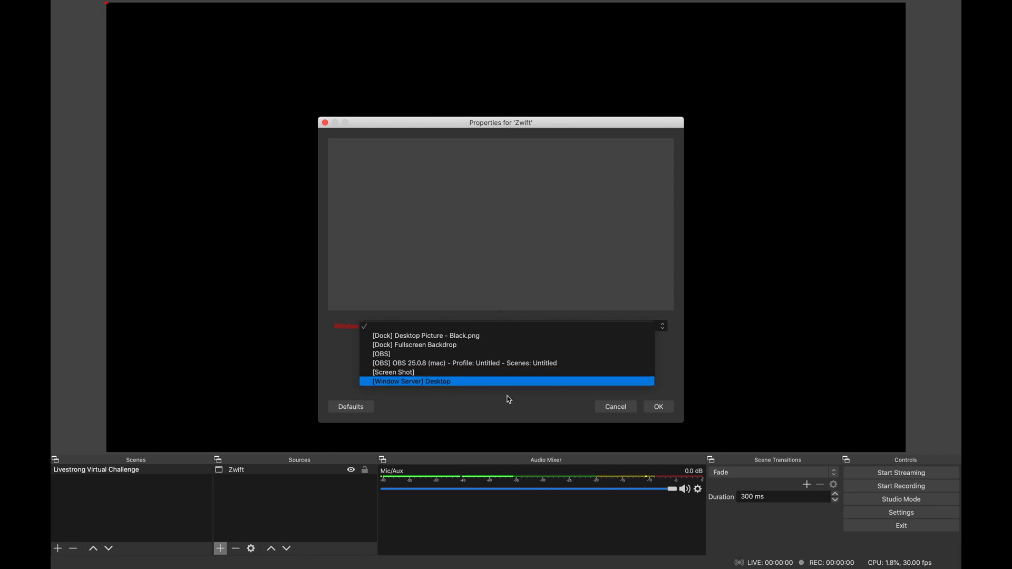
left_click(605, 409)
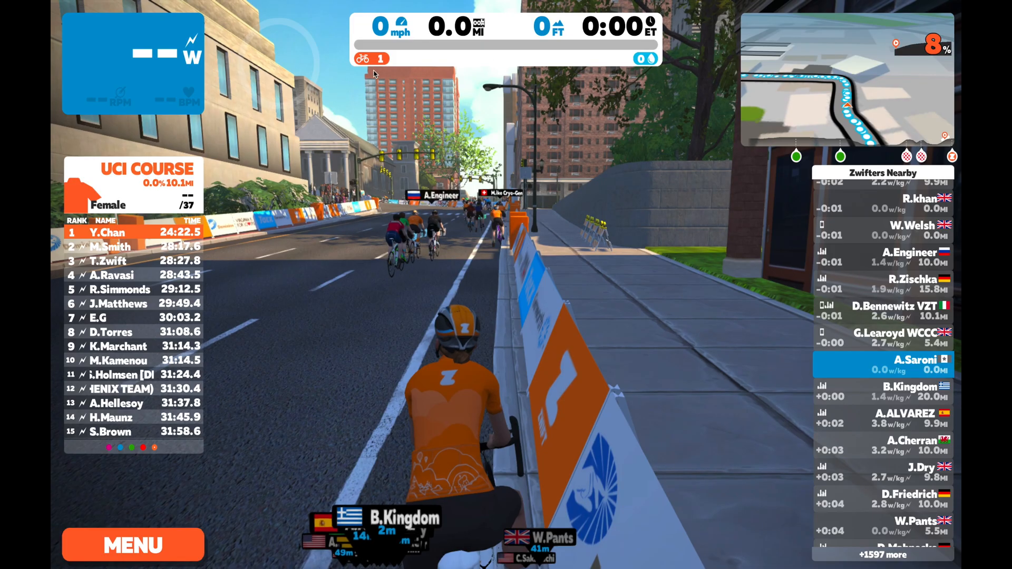
Take Zwift and OBS out of full screen so that both windows share one desktop.
key("ctrl+Up")
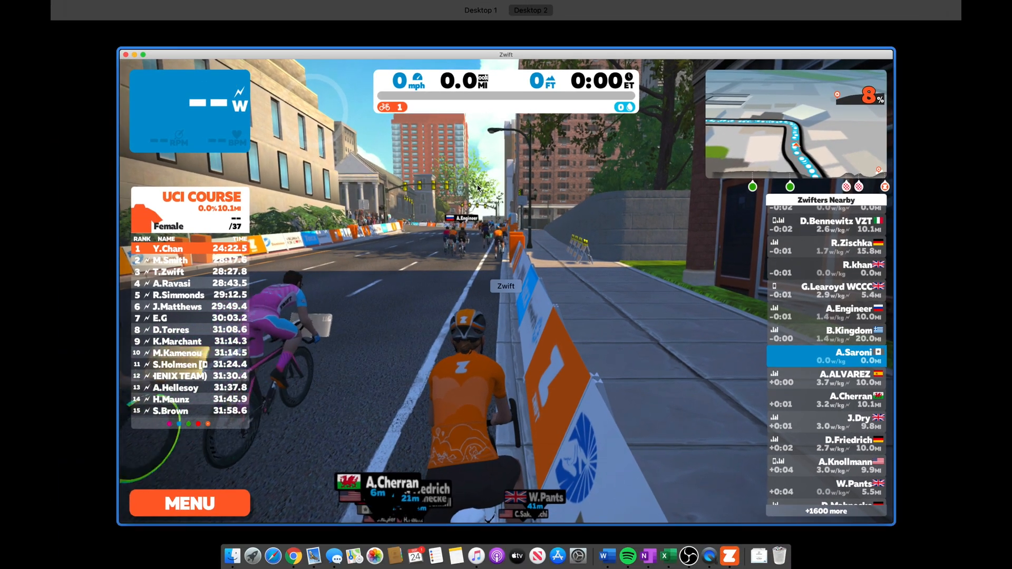
left_click_drag(448, 211, 464, 46)
left_click(464, 47)
key("ctrl+Up")
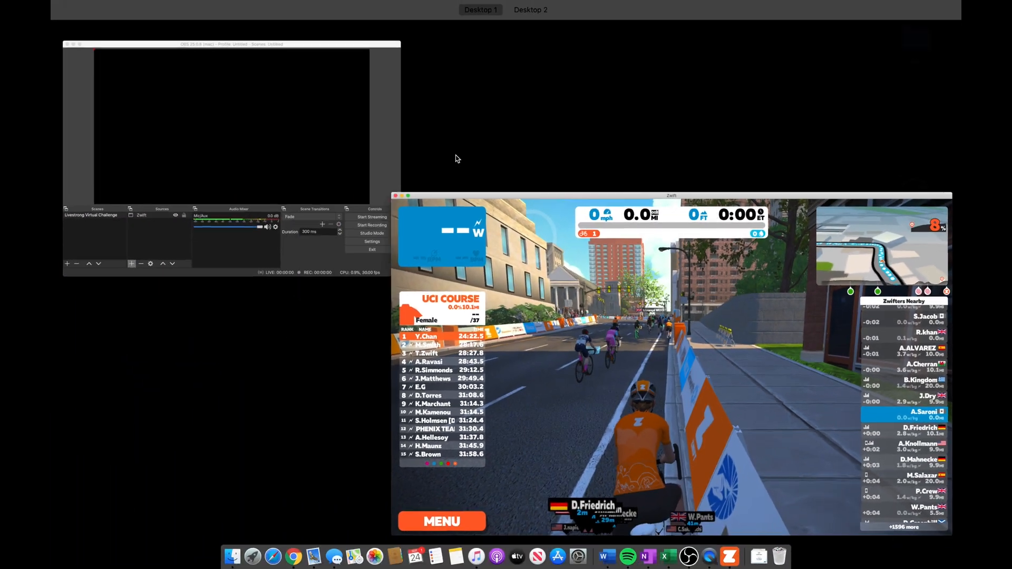
Switch to OBS and set the Zwift source to capture the window "[ZwiftApp] Zwift".
left_click(377, 163)
double_click(316, 346)
left_click(356, 299)
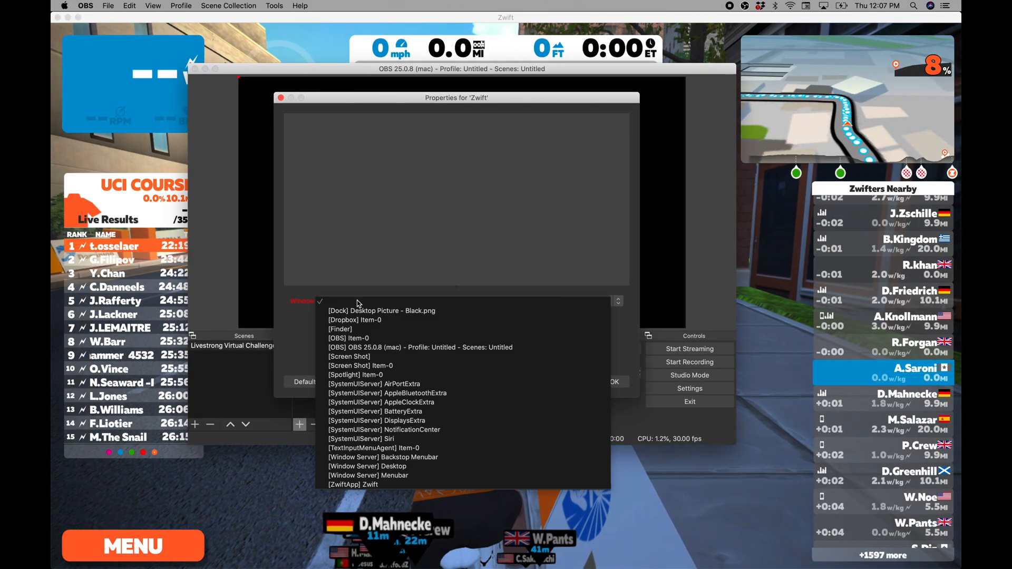
left_click(369, 485)
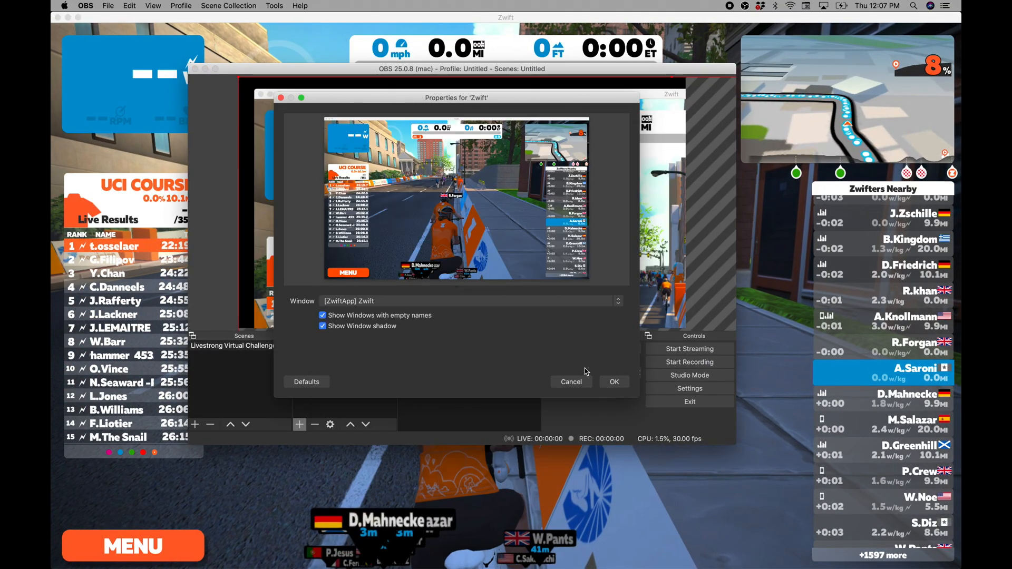
left_click(613, 383)
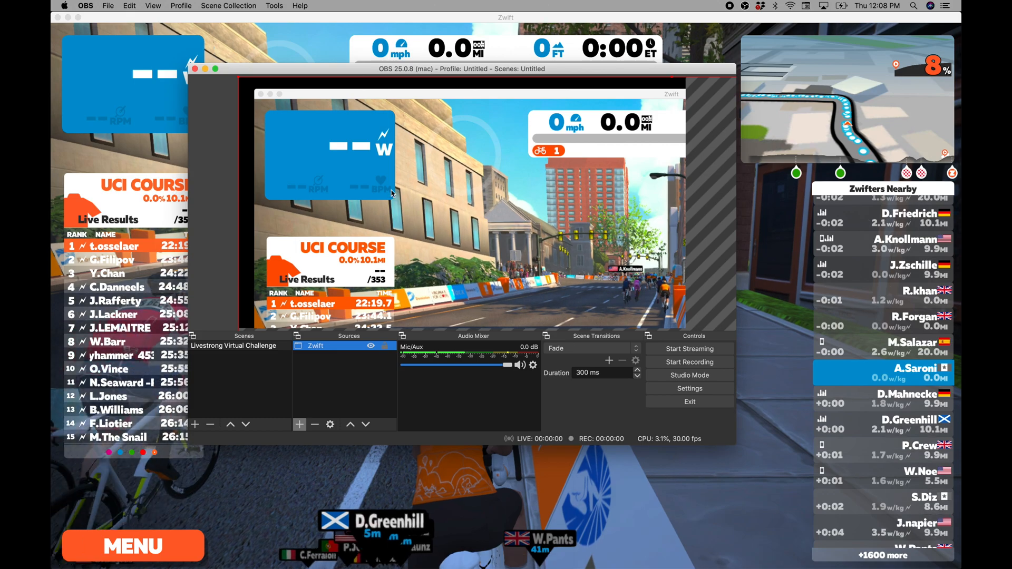
Make OBS full screen, then move and scale the Zwift capture so the whole game window fits the canvas.
left_click(215, 69)
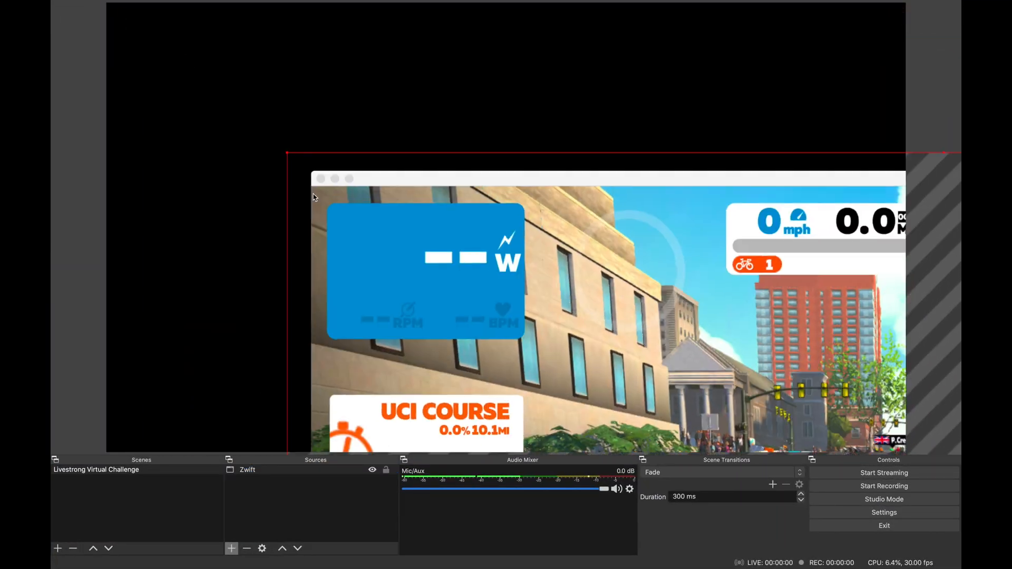
left_click_drag(313, 193, 438, 298)
left_click_drag(590, 385, 150, 24)
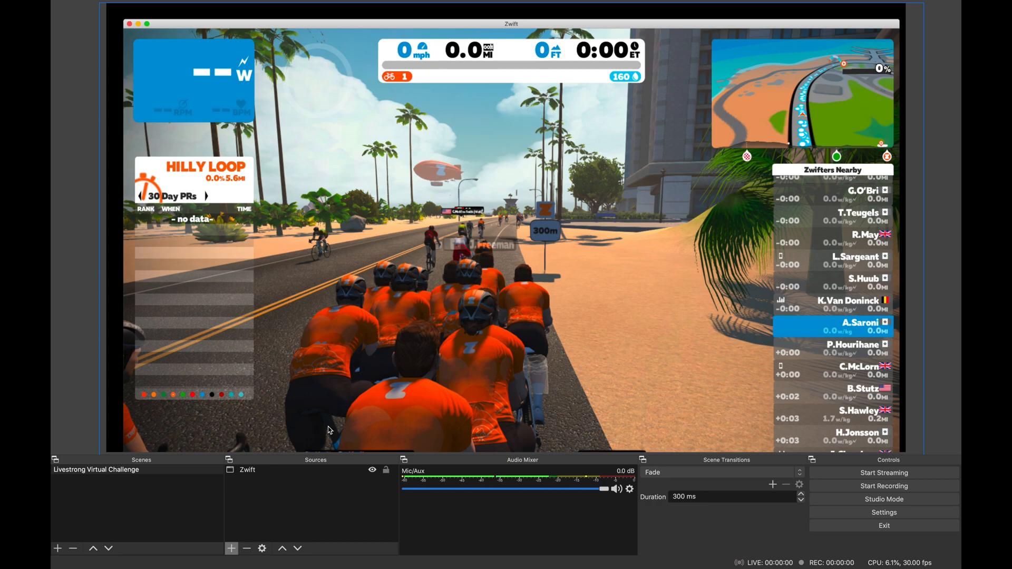
Add a Video Capture Device source named "Webcam" to the scene.
left_click(232, 548)
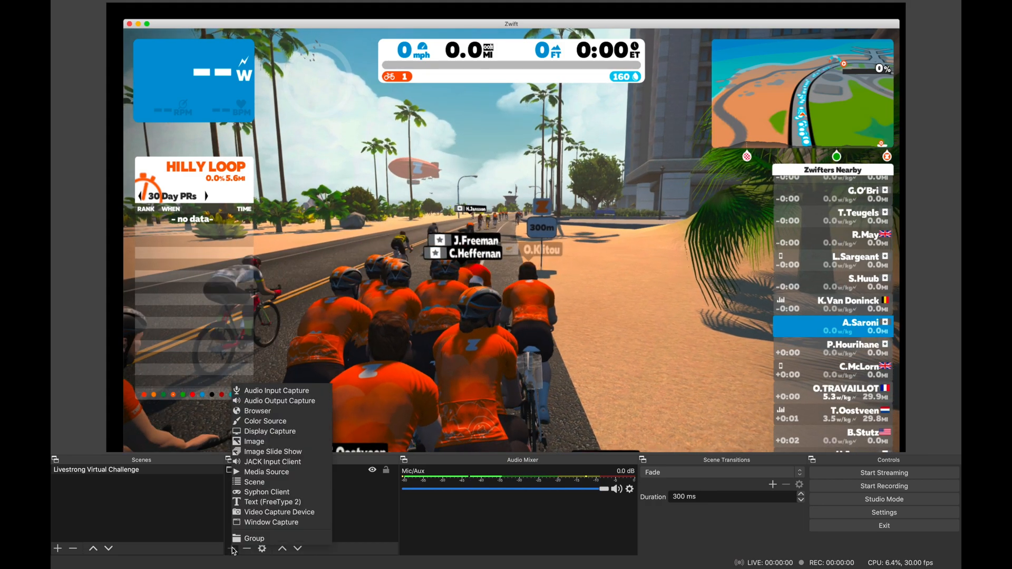
left_click(254, 513)
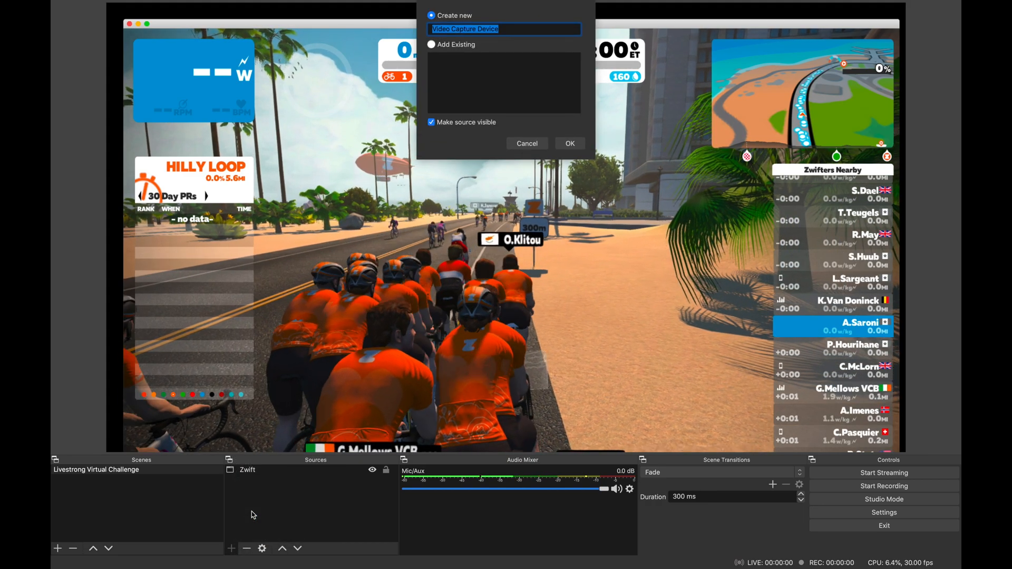
type("Webcam")
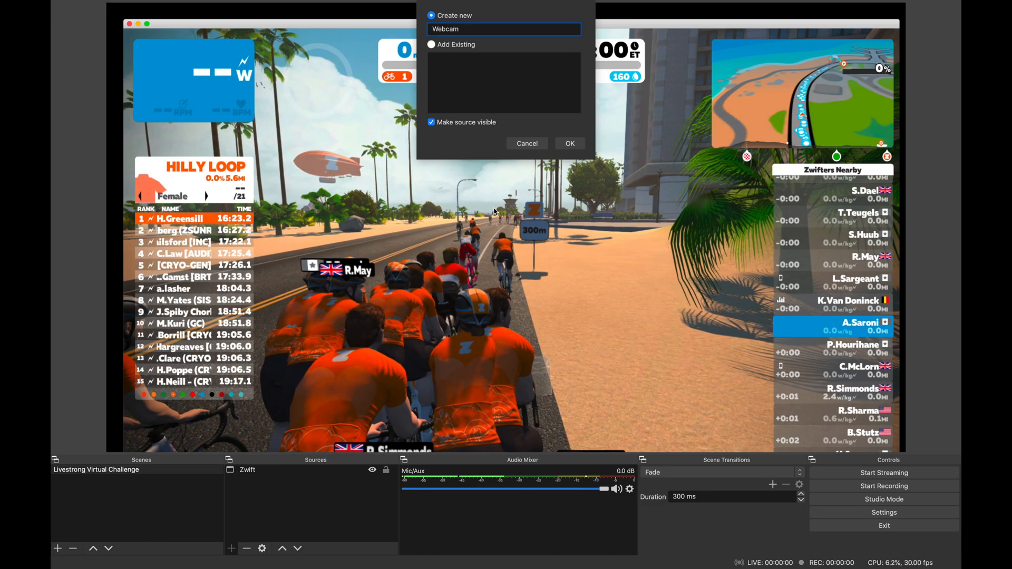
left_click(570, 146)
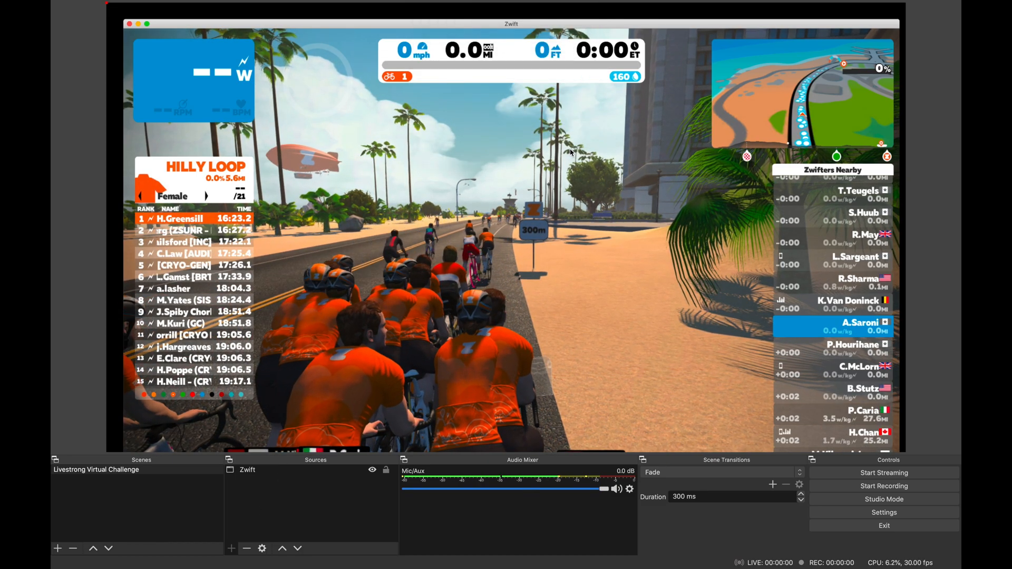
Configure the Webcam source with the FaceTime HD Camera (Built-in) device and the 320x240 preset.
left_click(514, 325)
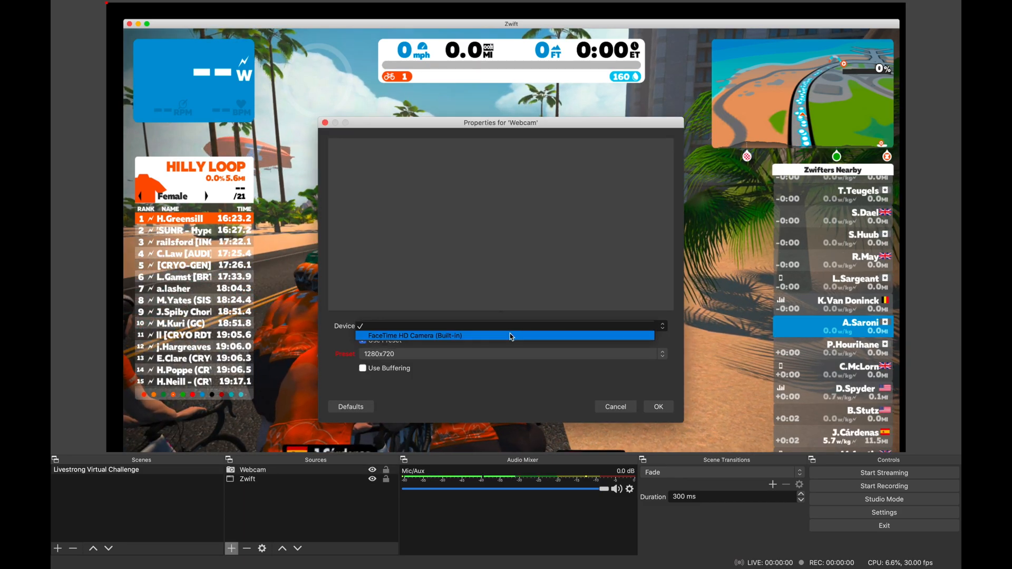
left_click(511, 335)
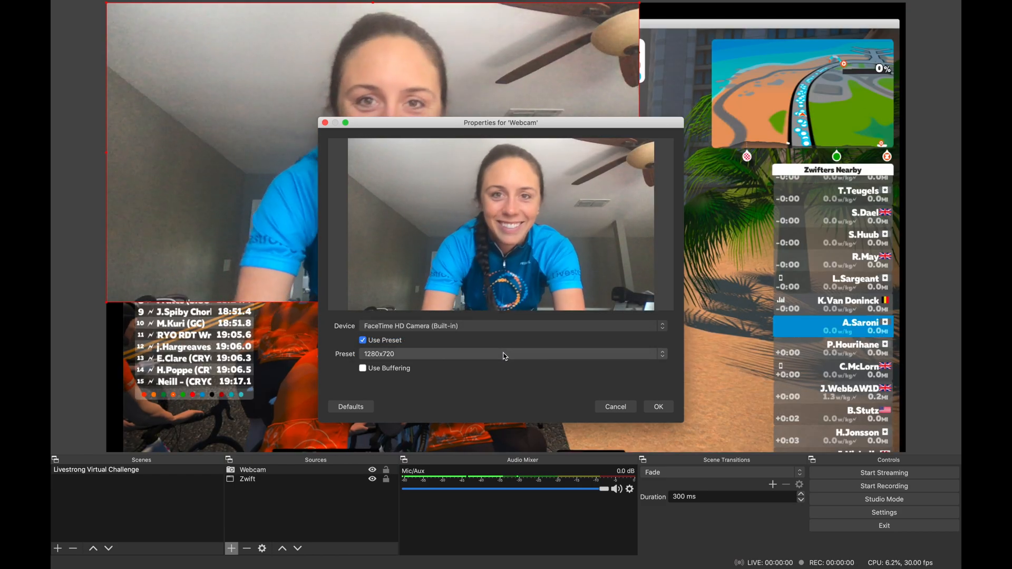
left_click(505, 356)
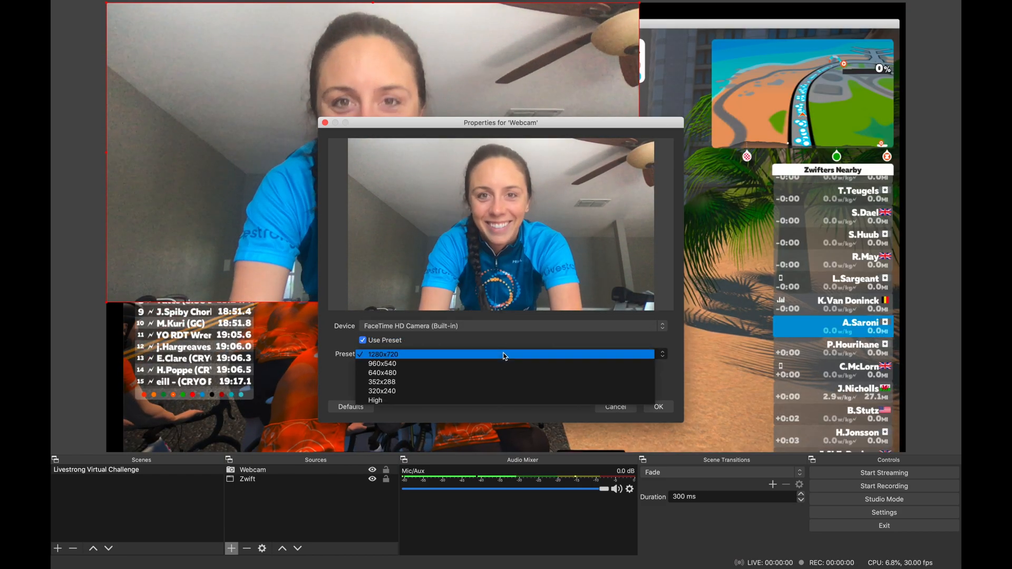
left_click(493, 390)
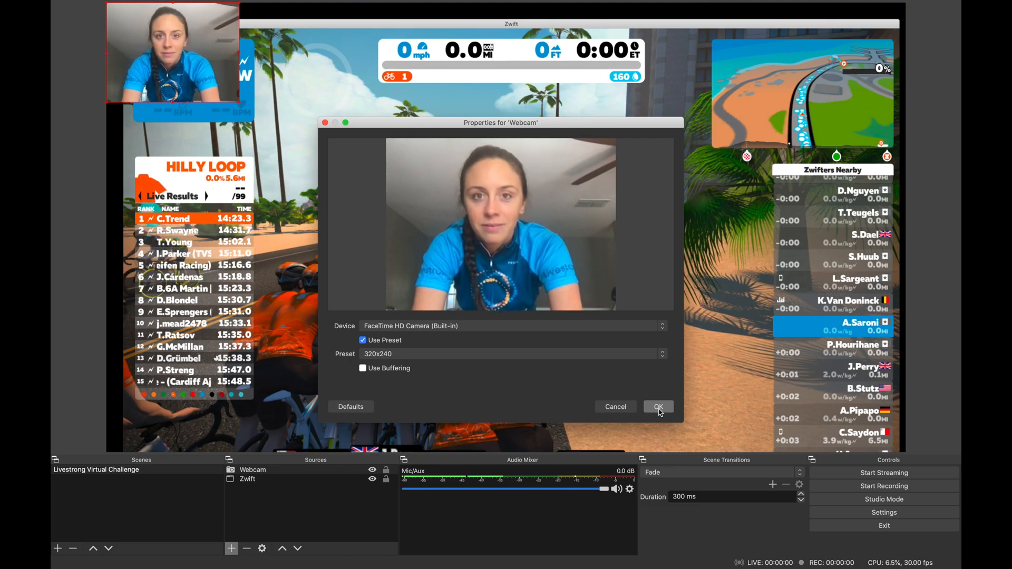
left_click(660, 410)
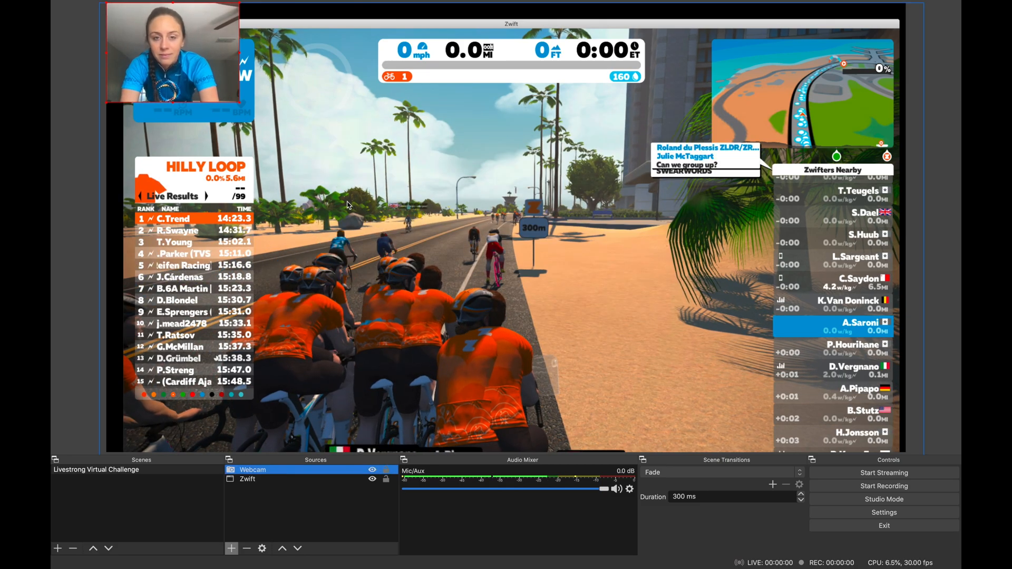
Place the webcam image over the Zwift map in the canvas's upper-right corner and adjust its size.
left_click_drag(182, 71, 783, 110)
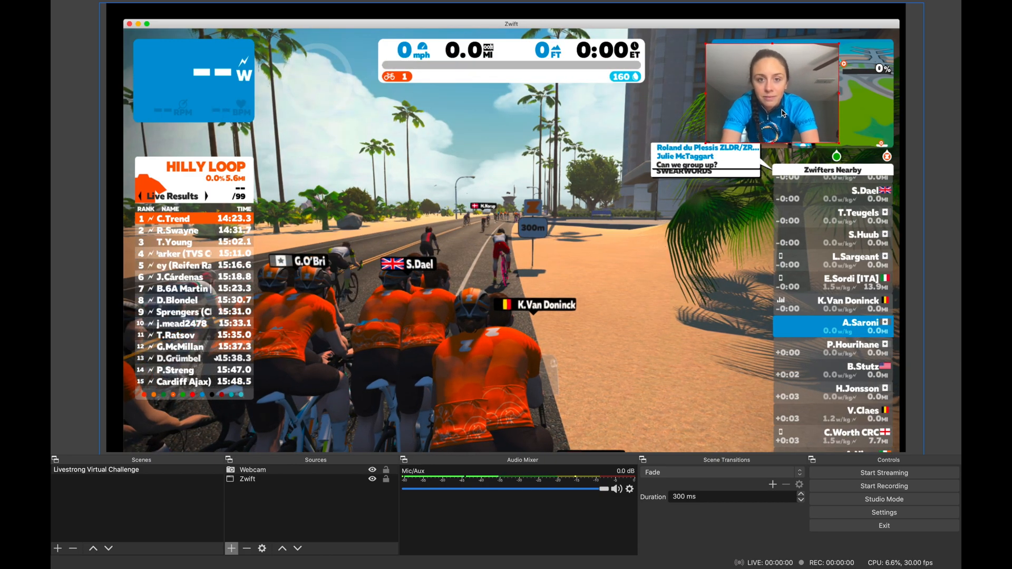
mouse_move(838, 143)
left_mouse_down()
mouse_move(863, 159)
mouse_move(832, 130)
left_mouse_up()
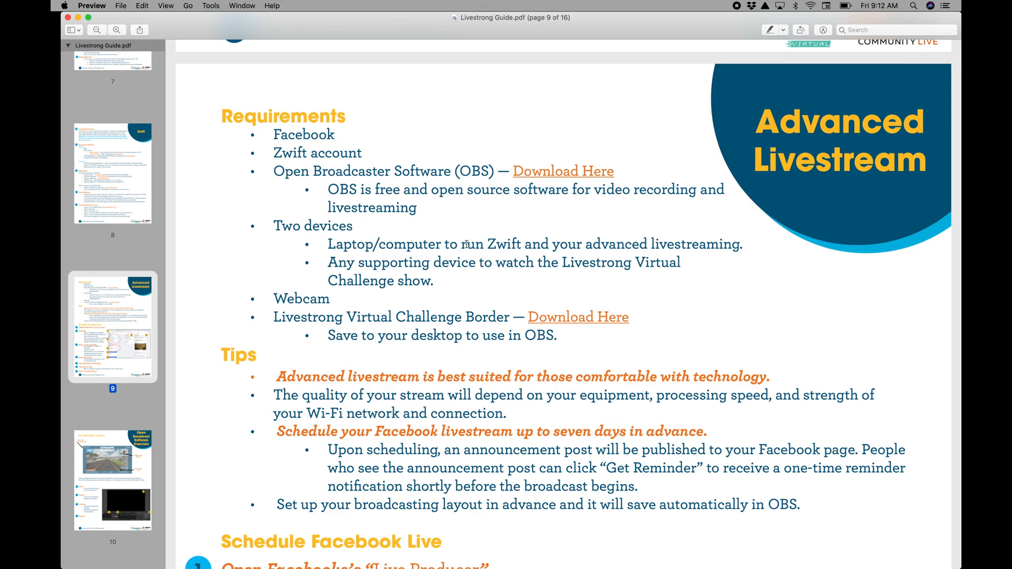
Download the Livestrong Virtual Challenge border from the guide and add an Image source named "livestrong Border" in OBS.
left_click(577, 320)
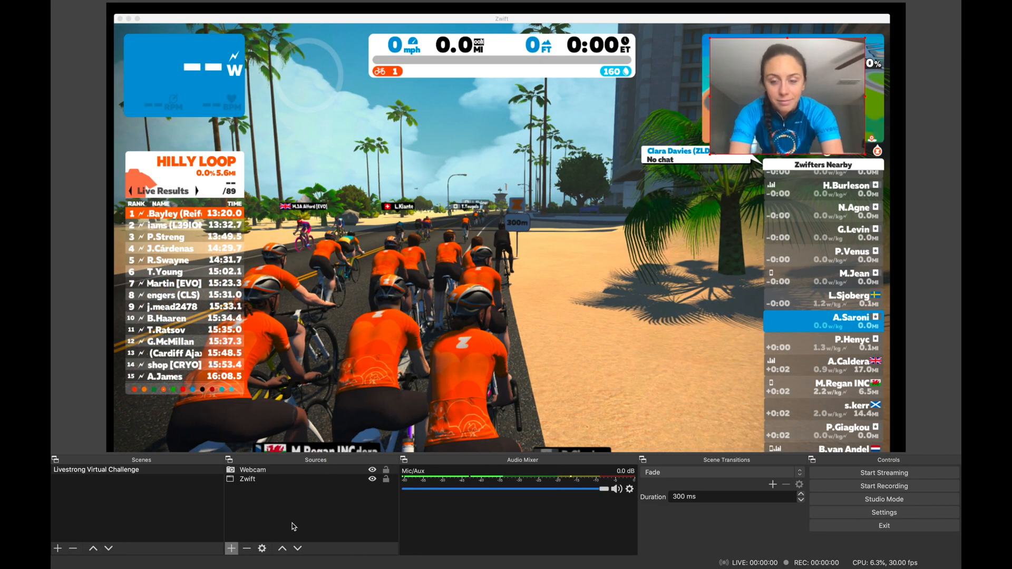
left_click(232, 548)
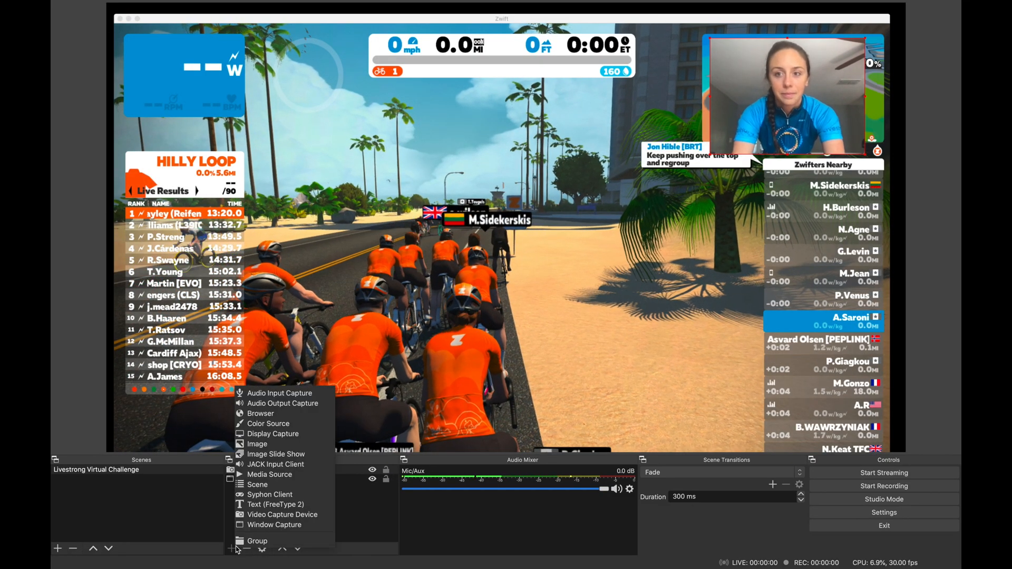
left_click(253, 445)
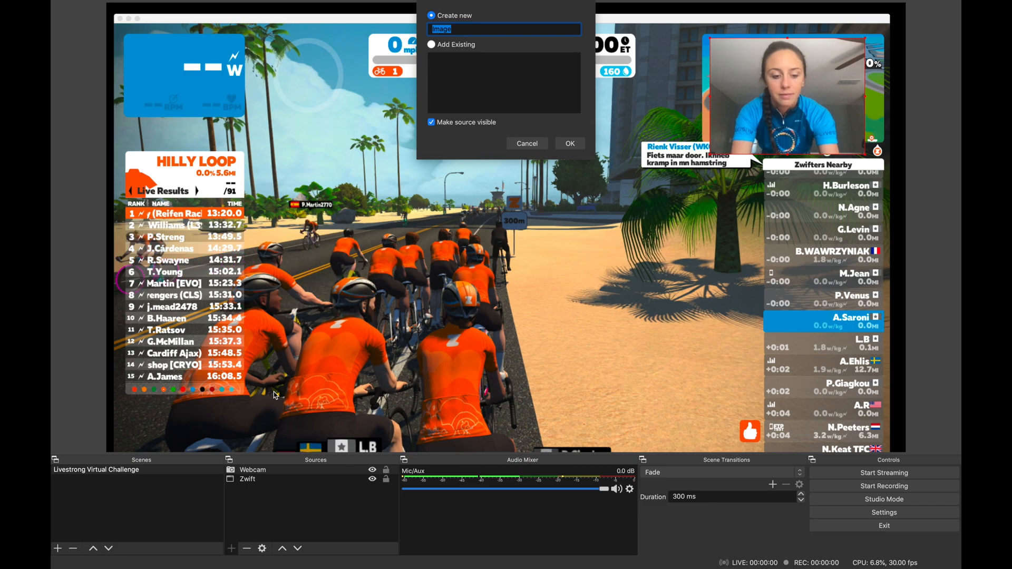
type("l")
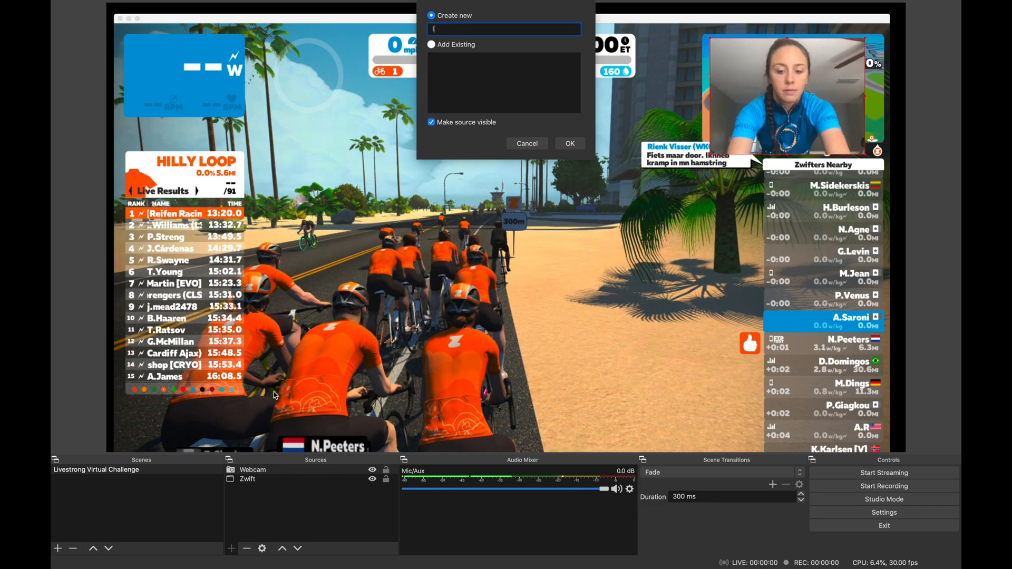
type("ivestrong Border")
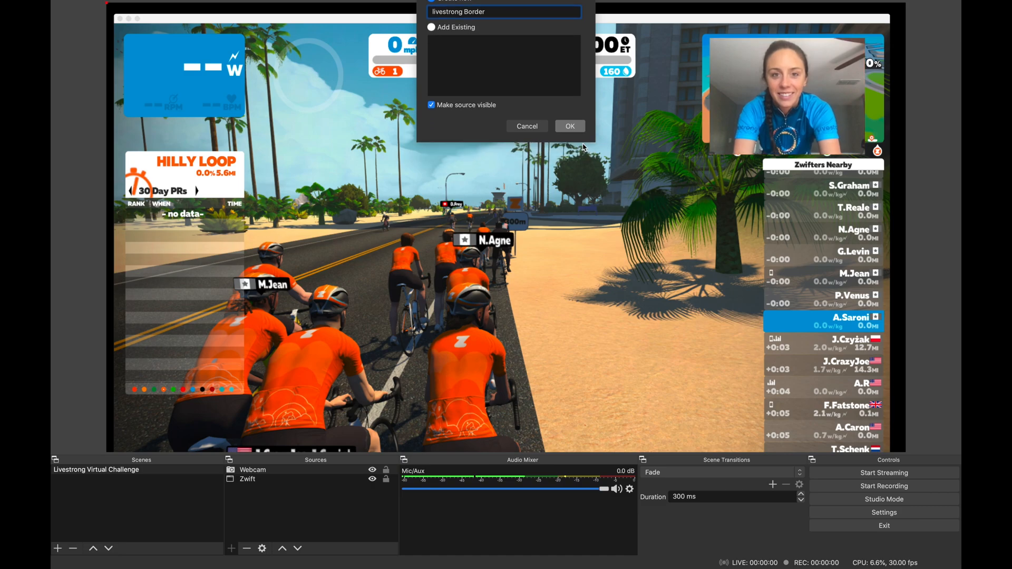
left_click(583, 146)
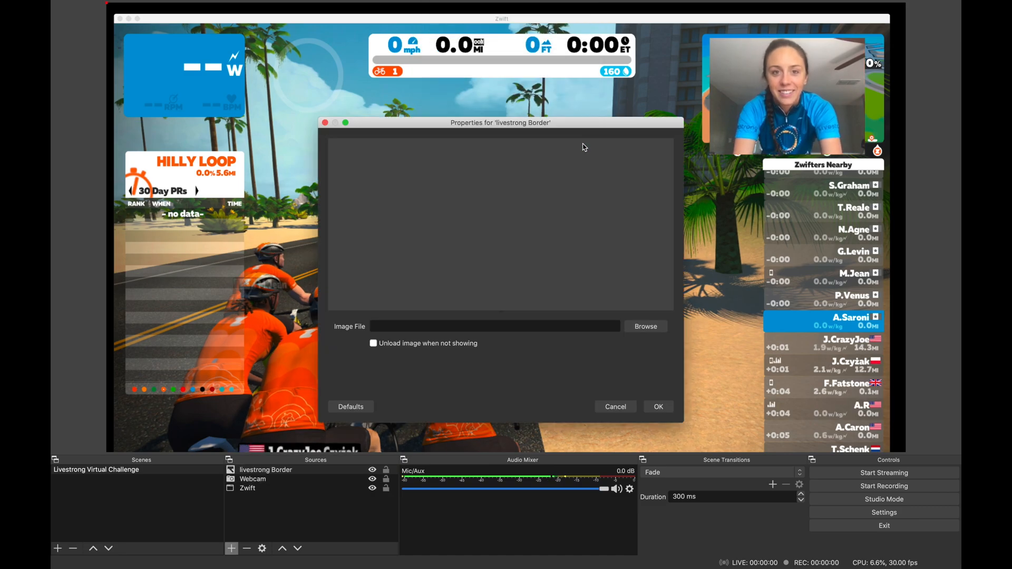
Load "Zwift obs layer.png" from the Downloads folder as the image file of the livestrong Border source.
left_click(637, 327)
left_click(582, 203)
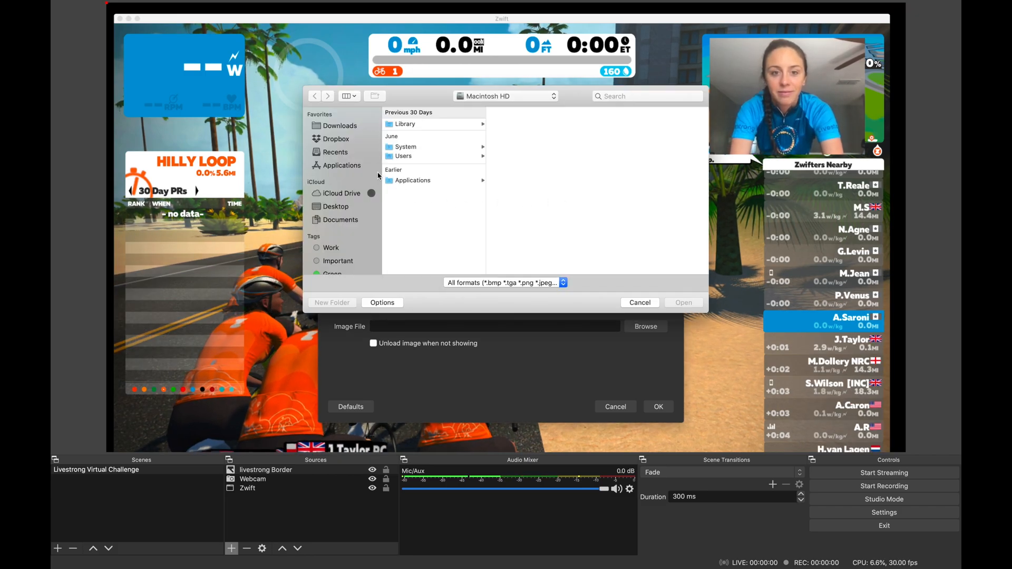
left_click(341, 126)
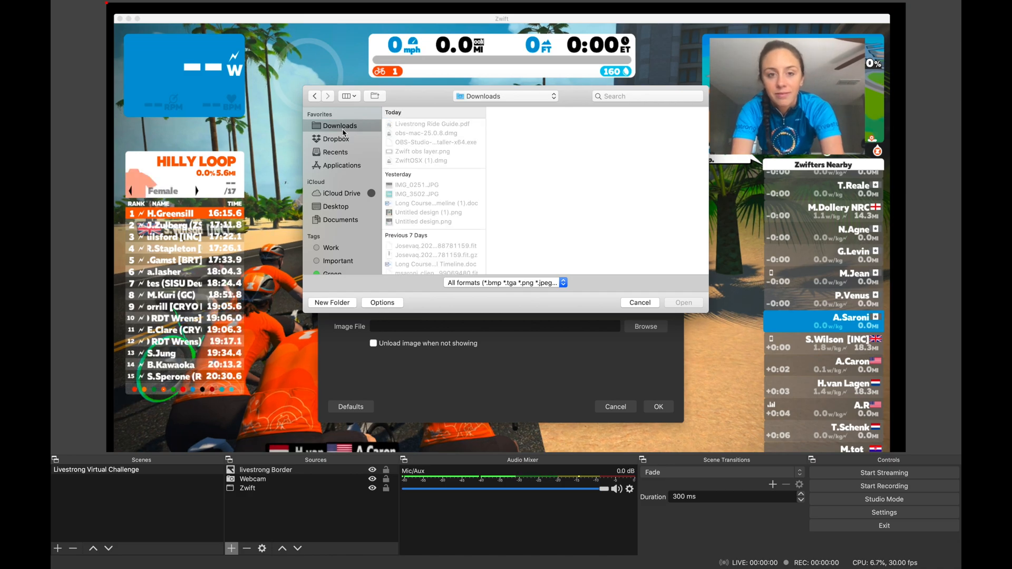
left_click(425, 152)
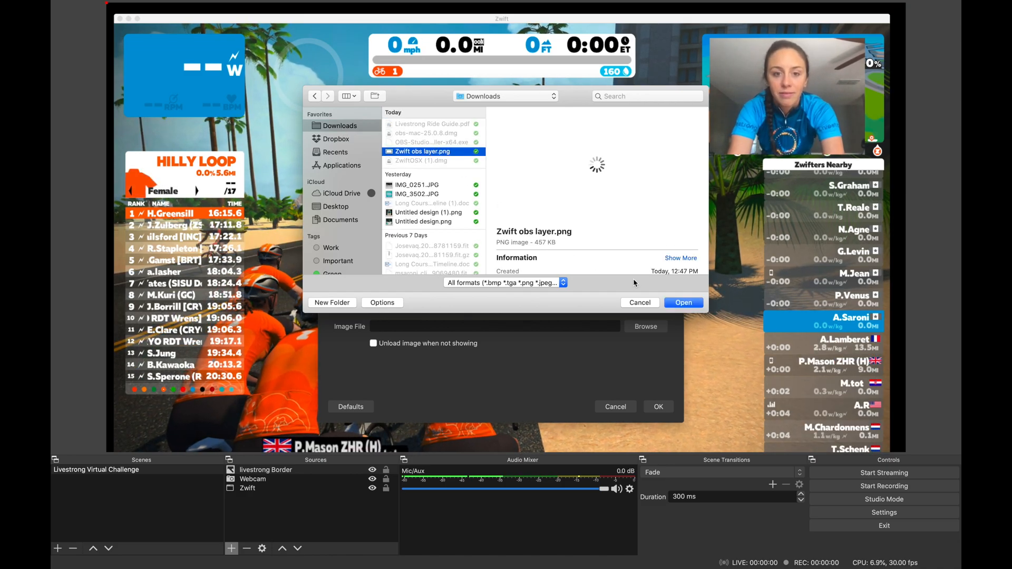
left_click(684, 303)
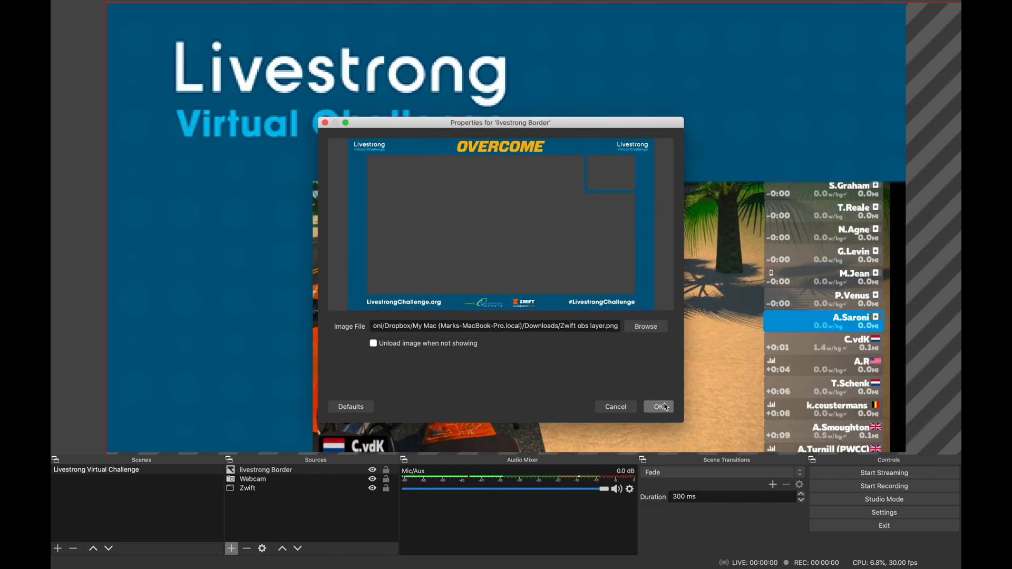
left_click(662, 409)
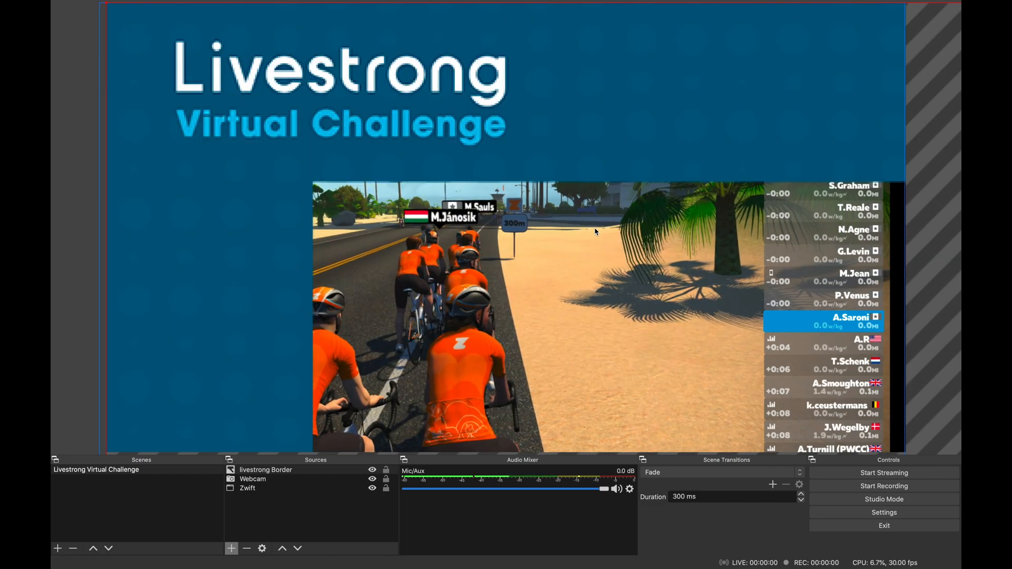
Scale the livestrong Border image down to fill the canvas, framing the Zwift and webcam images.
left_click_drag(110, 7, 142, 37)
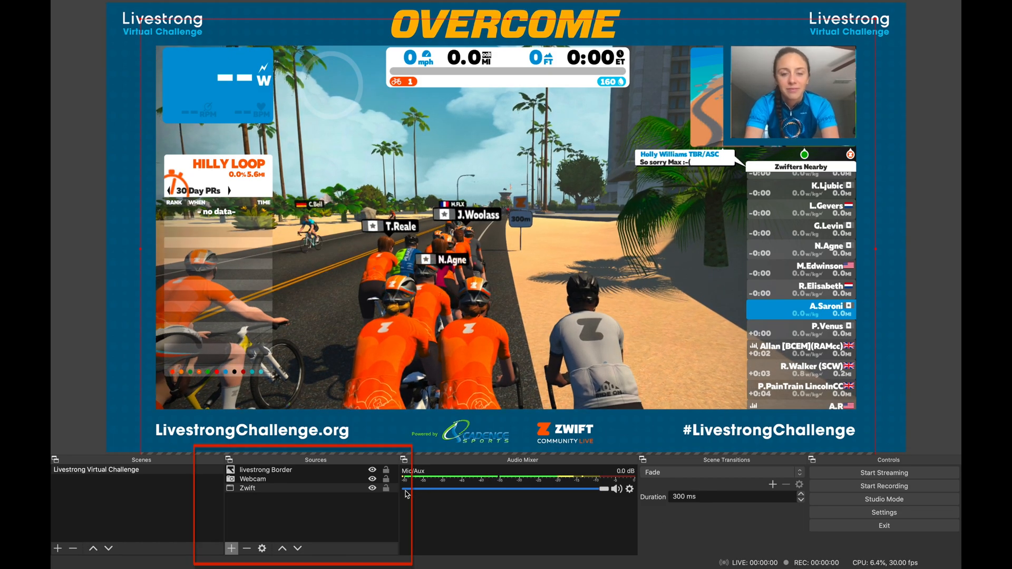
left_click(389, 489)
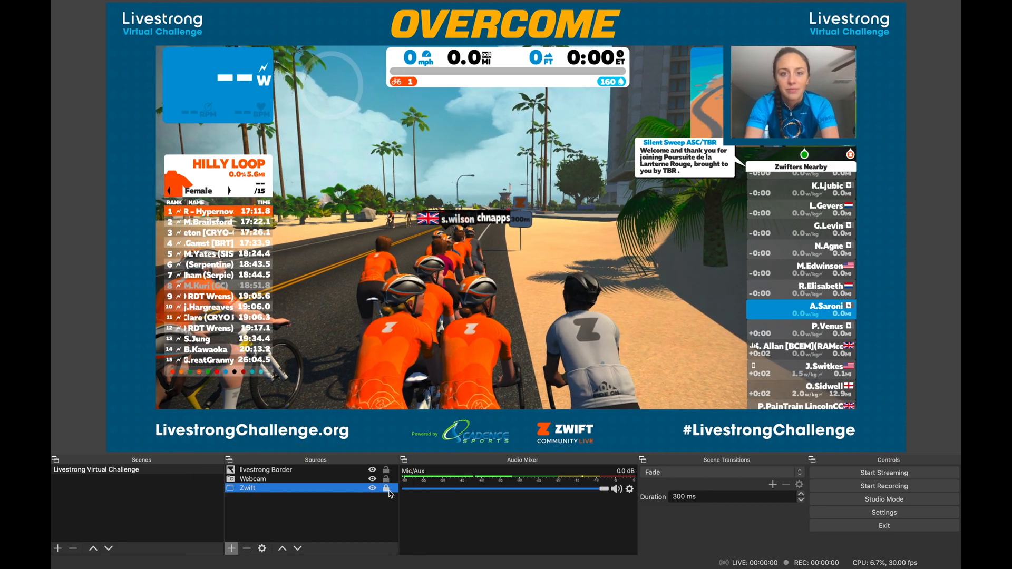
left_click(877, 328)
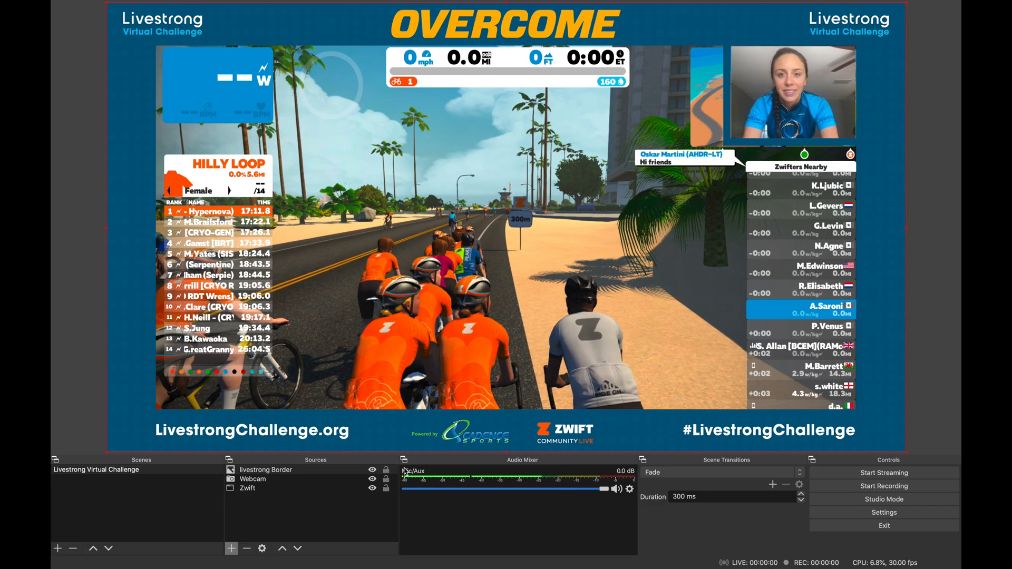
Lock the livestrong Border, Webcam and Zwift sources against accidental changes.
left_click(387, 470)
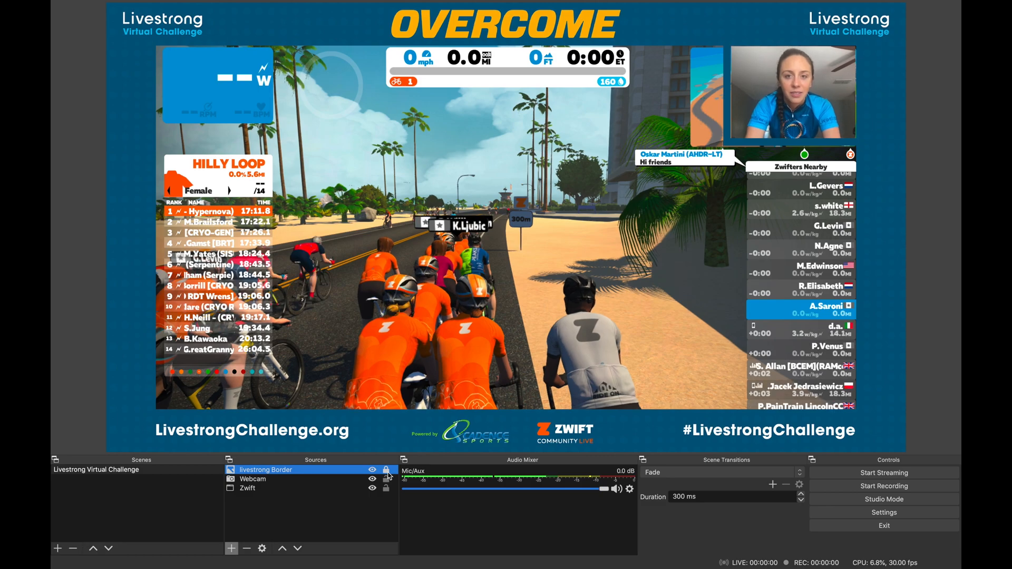
left_click(388, 479)
left_click(387, 490)
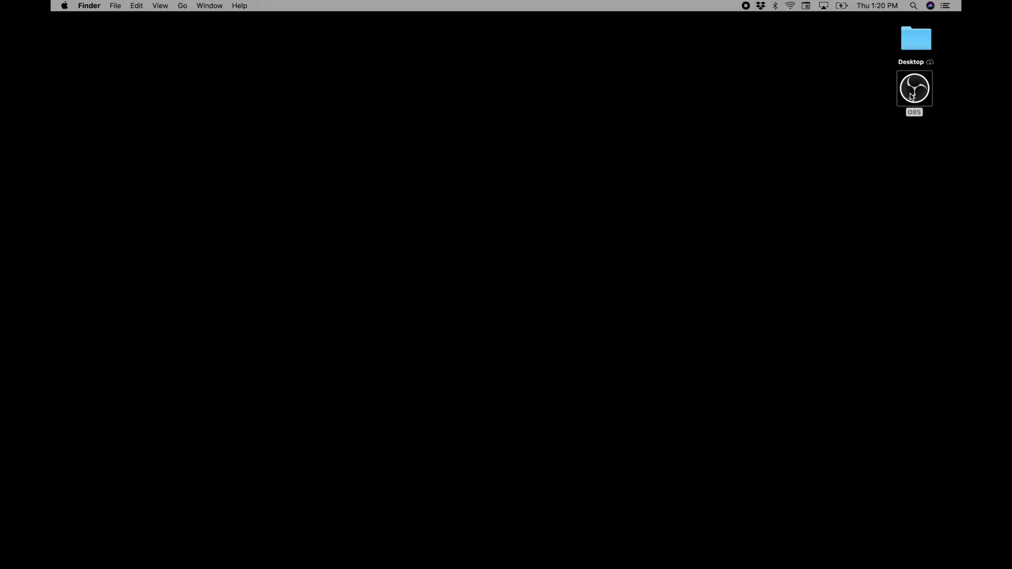
Launch OBS from the desktop and check which windows the Zwift source's properties offer for capture.
double_click(911, 97)
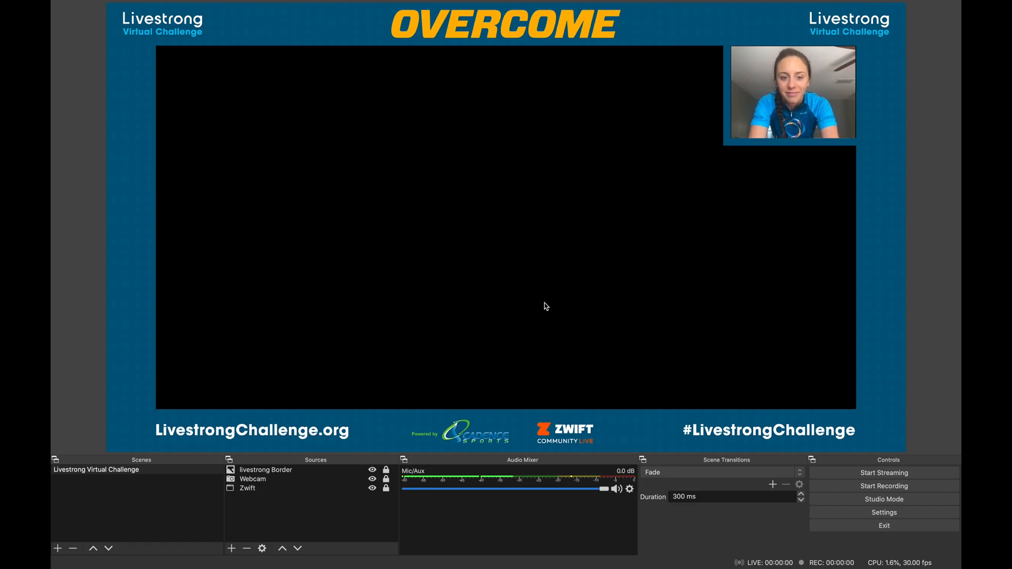
double_click(291, 488)
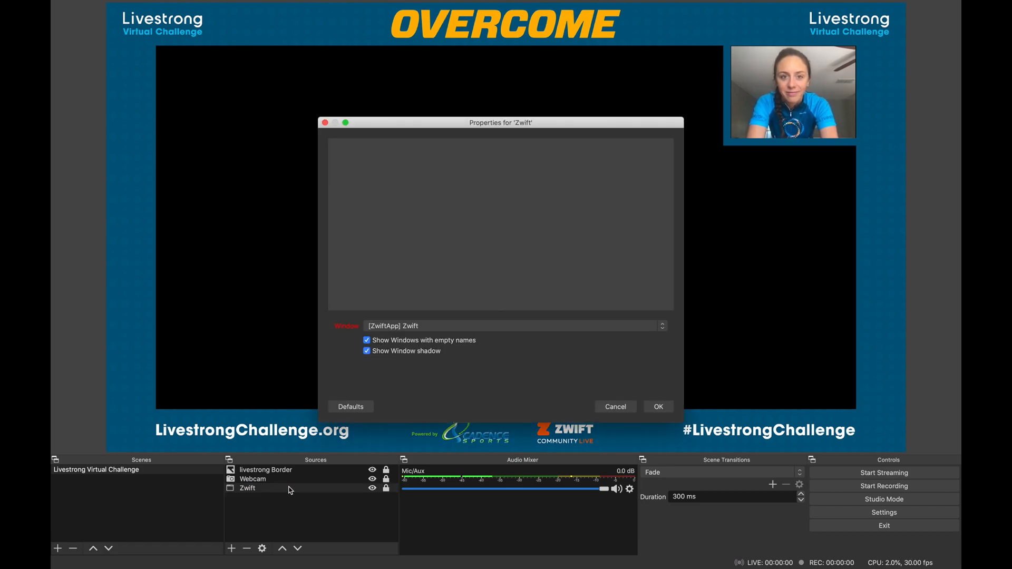
left_click(399, 325)
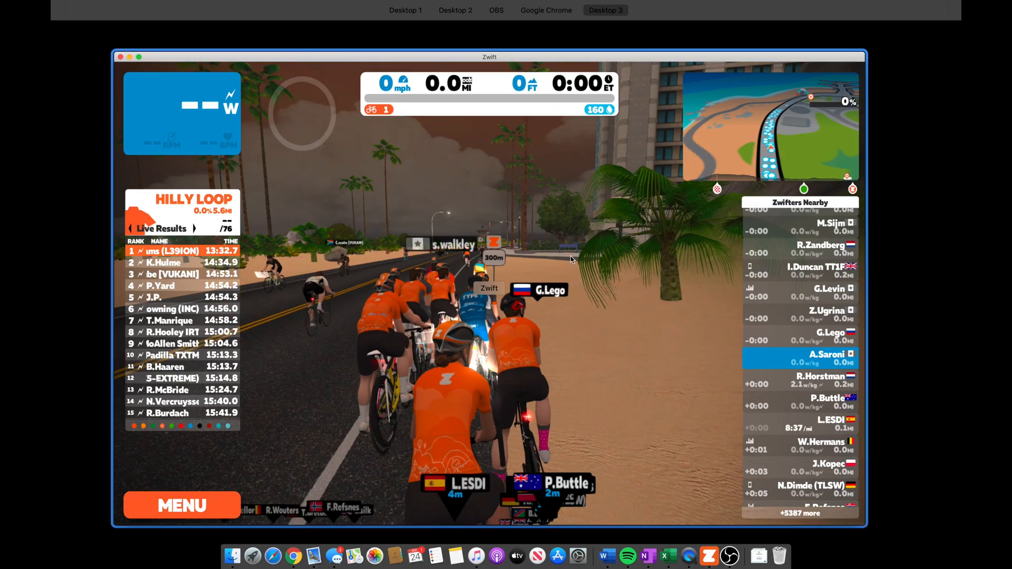
Move the Zwift window from Desktop 3 to another desktop and return to OBS.
key("ctrl+Up")
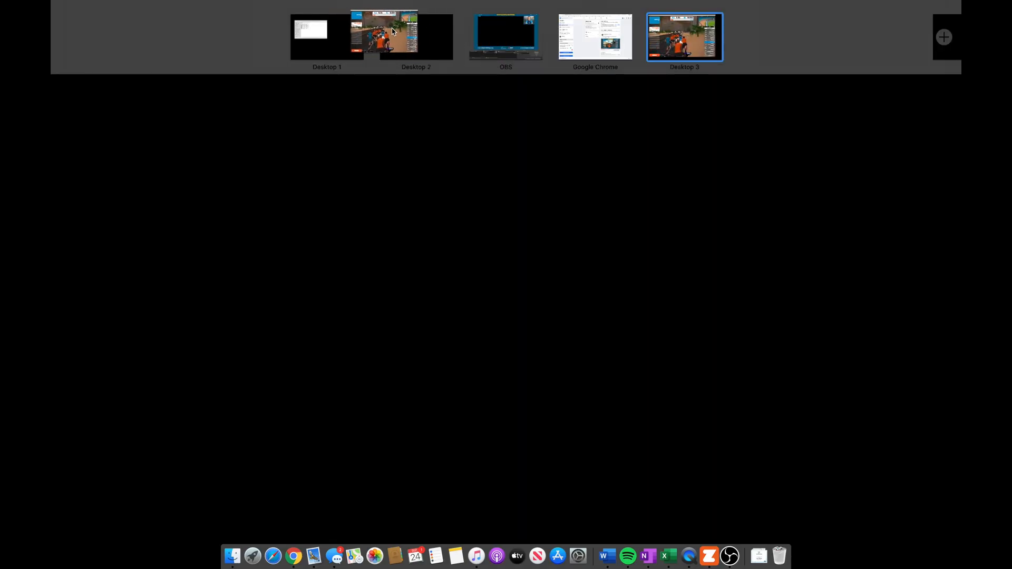
left_click(505, 37)
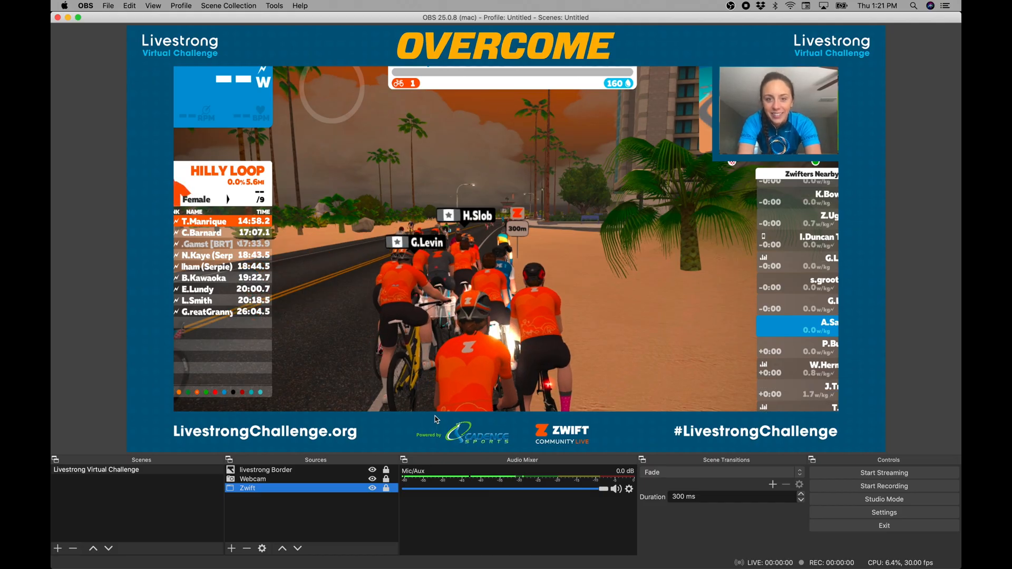